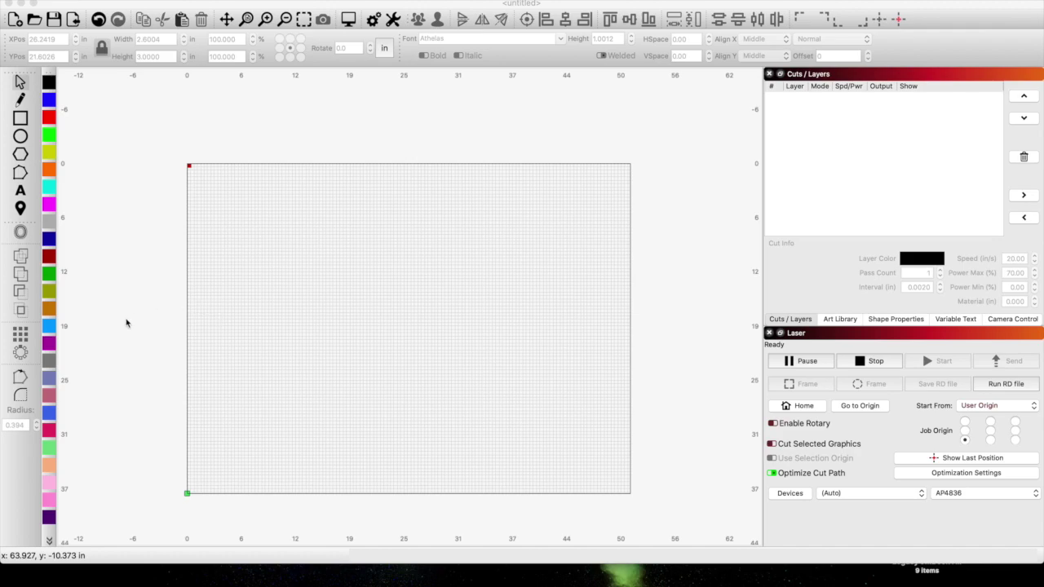
# Draw a small square and grid-array it into 5 columns × 3 rows with 0.3543 horizontal spacing
pyautogui.click(21, 120)
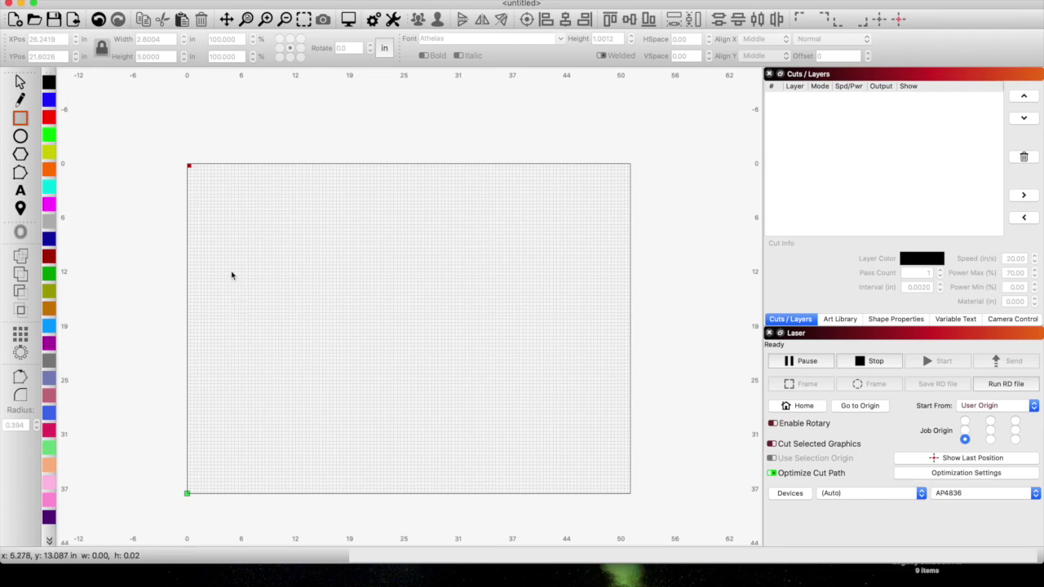
pyautogui.moveTo(231, 275); pyautogui.dragTo(241, 296)
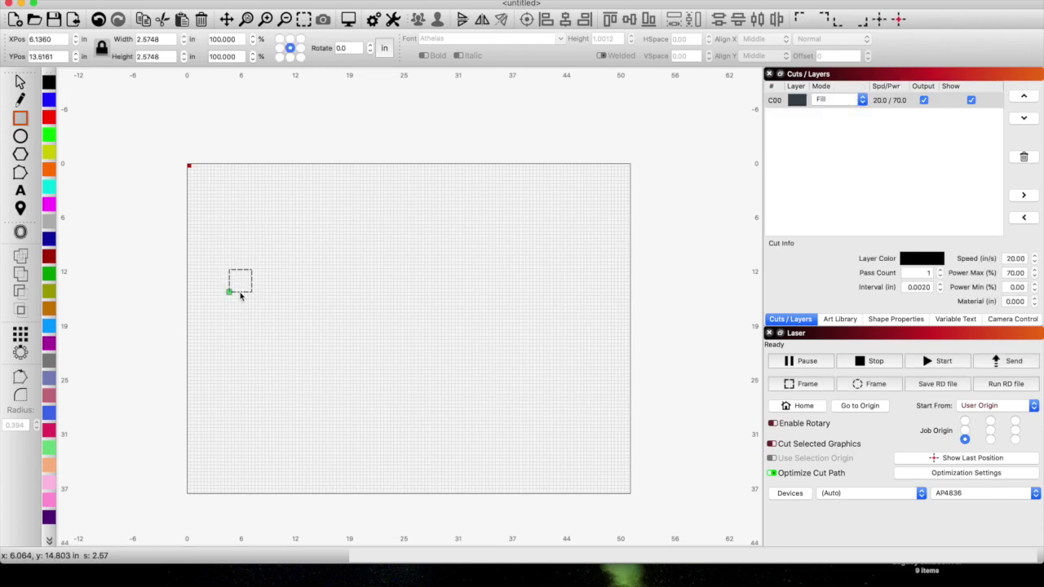
pyautogui.click(21, 336)
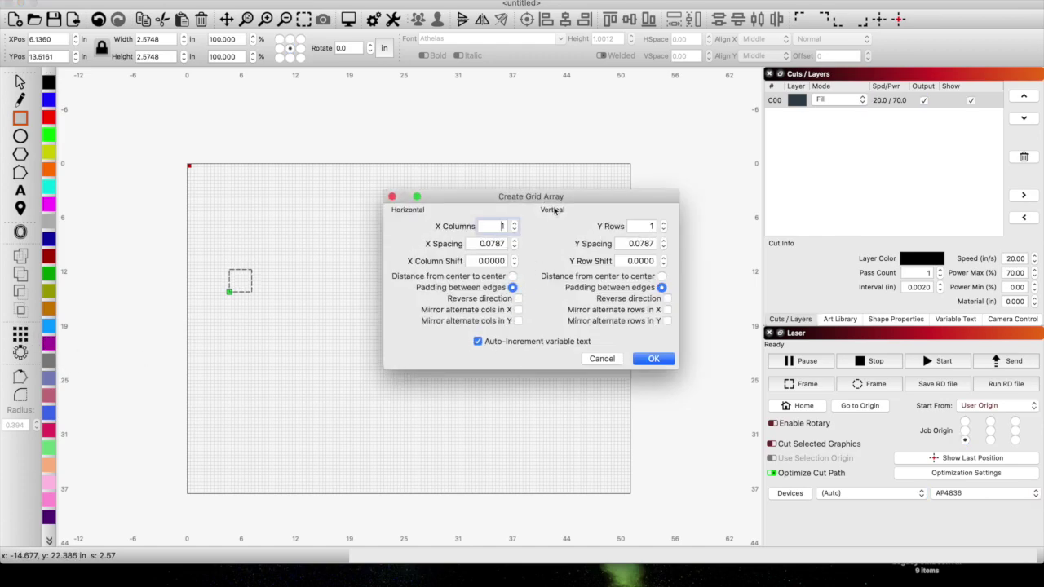
pyautogui.moveTo(558, 204); pyautogui.dragTo(615, 329)
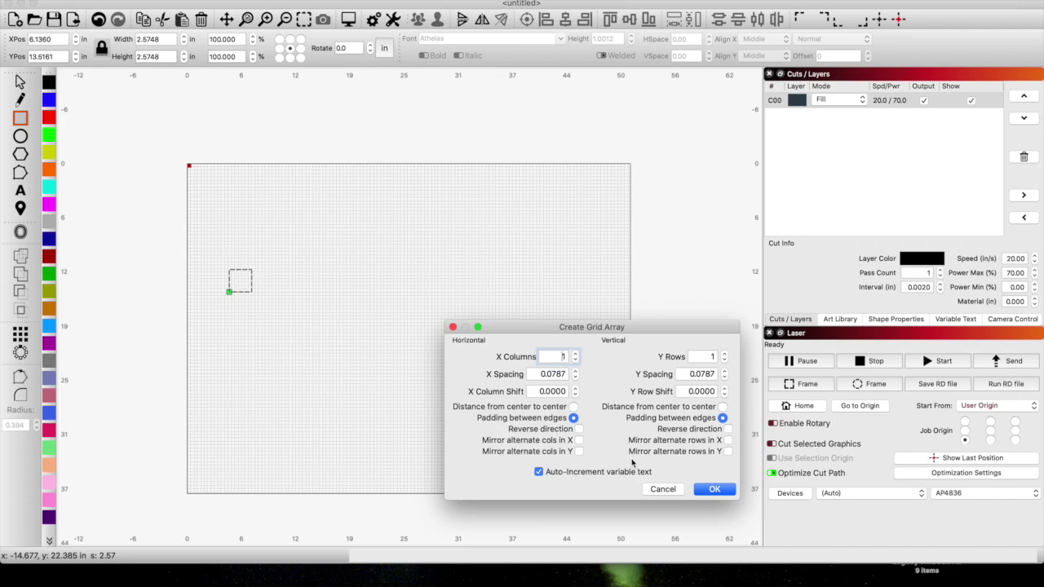
pyautogui.click(575, 358)
pyautogui.click(575, 357)
pyautogui.click(575, 357)
pyautogui.click(575, 357)
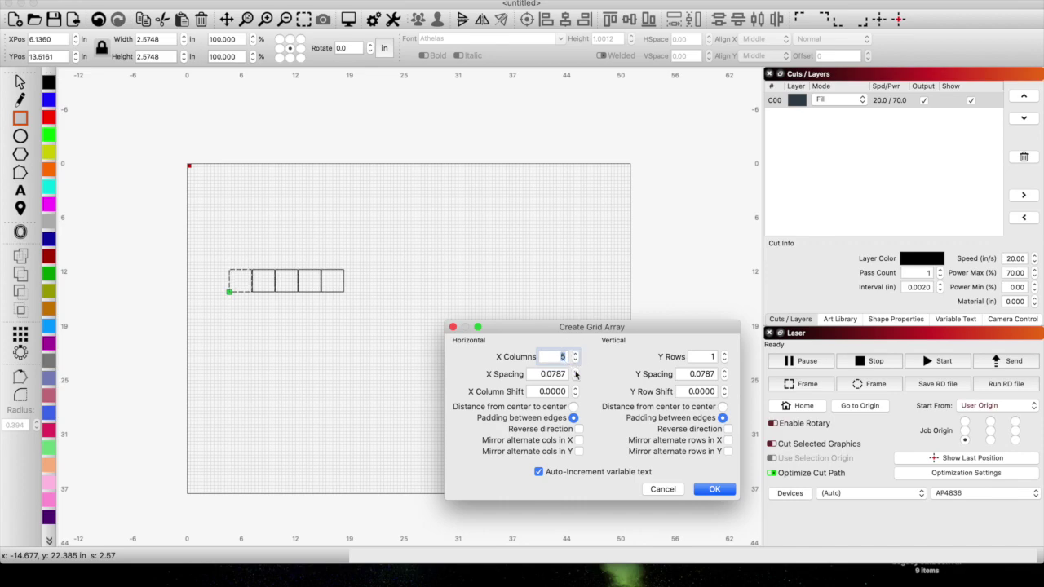
pyautogui.click(575, 372)
pyautogui.click(575, 371)
pyautogui.click(575, 372)
pyautogui.click(575, 371)
pyautogui.click(575, 372)
pyautogui.click(575, 371)
pyautogui.click(575, 371)
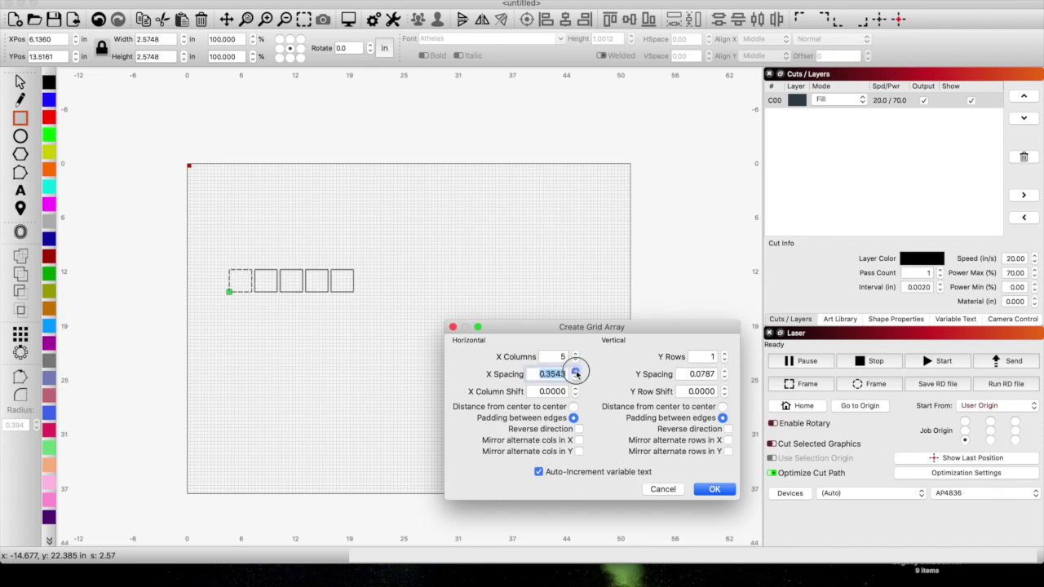
pyautogui.click(725, 354)
pyautogui.click(725, 355)
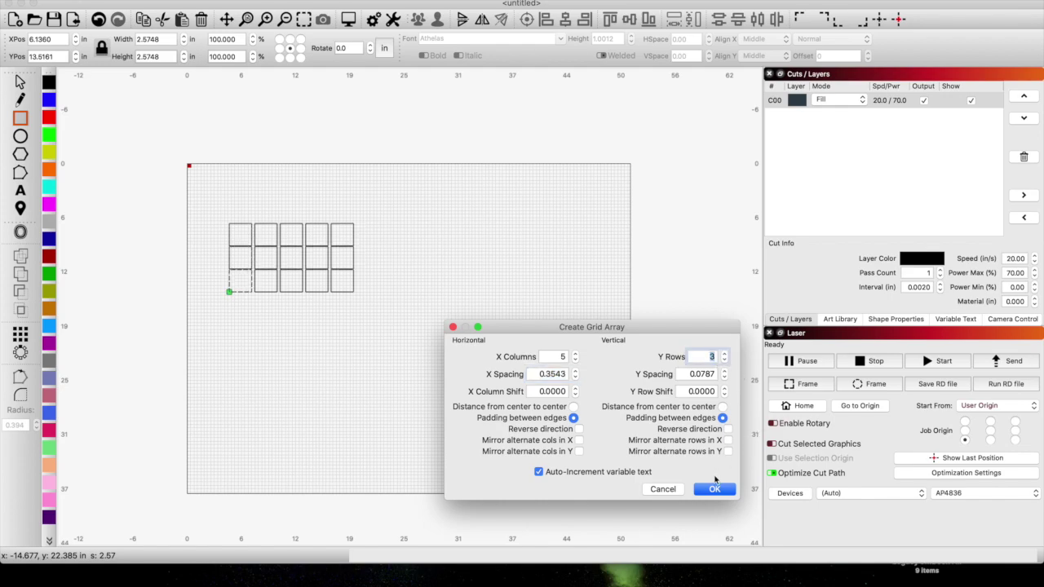
pyautogui.click(715, 490)
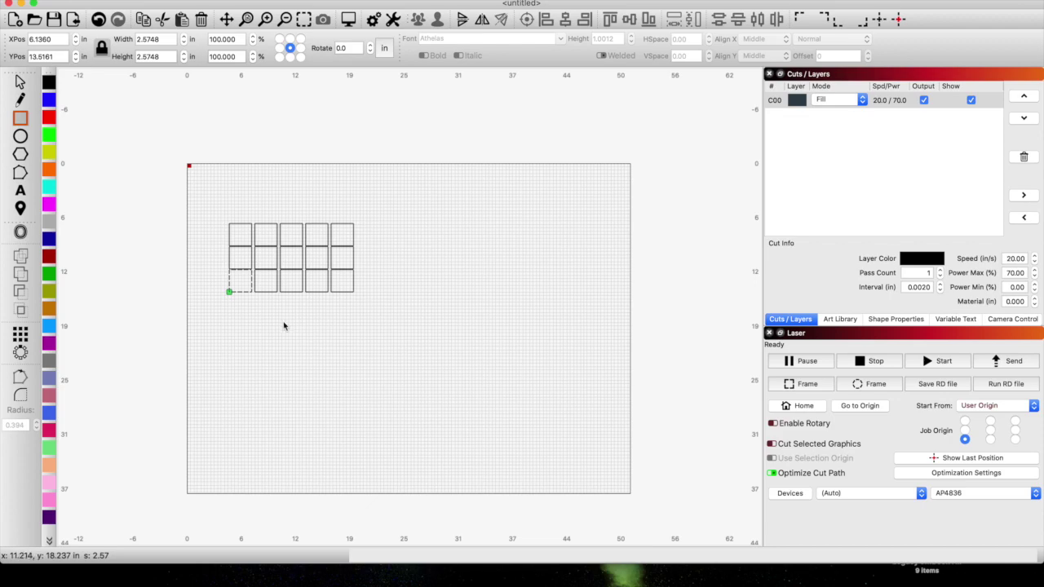
# Try putting individual bottom-row squares on the blue and red layers
pyautogui.click(18, 79)
pyautogui.click(232, 318)
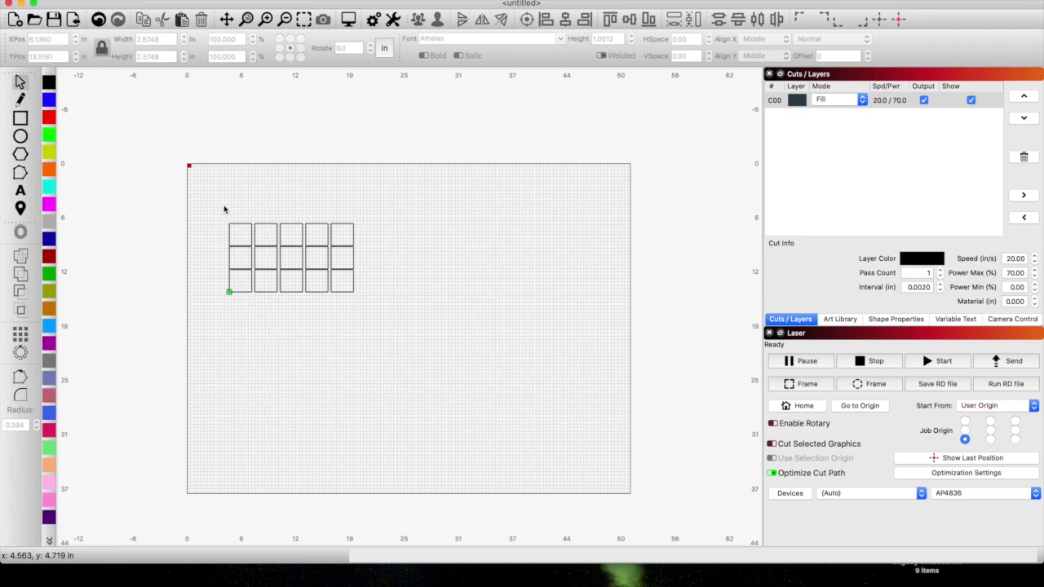
pyautogui.moveTo(222, 206); pyautogui.dragTo(433, 342)
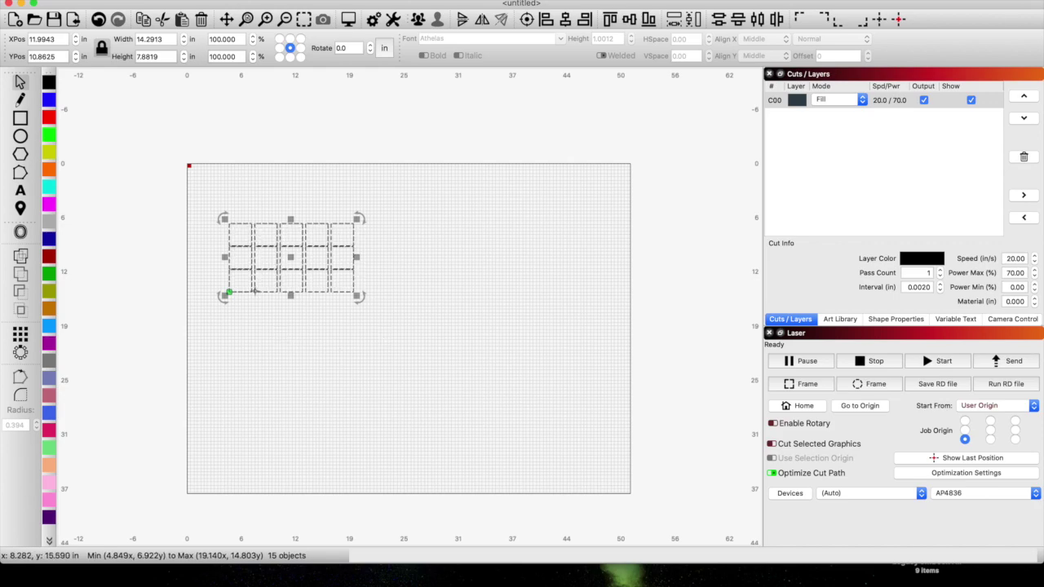
pyautogui.click(252, 305)
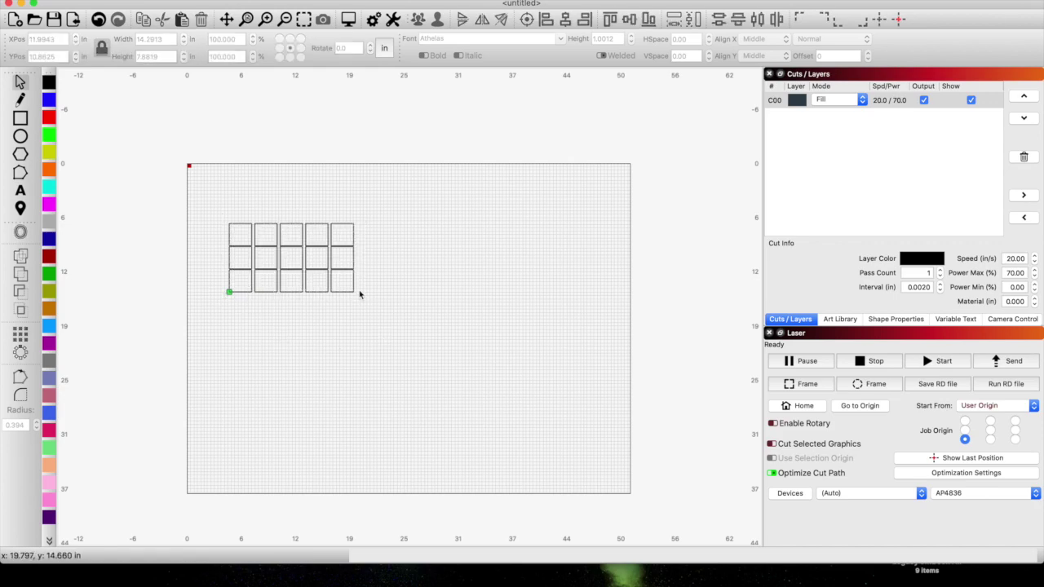
pyautogui.click(252, 291)
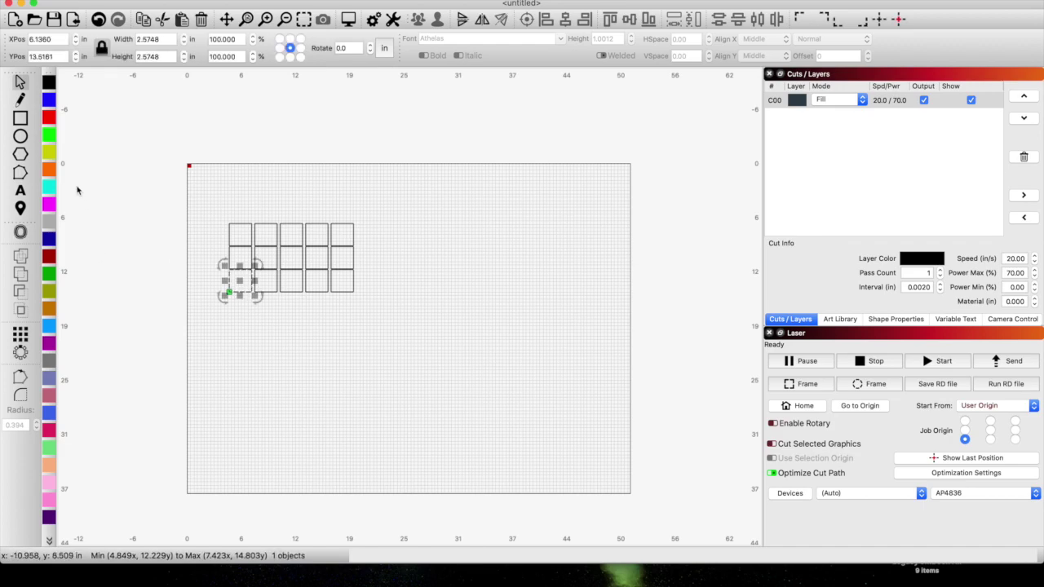
pyautogui.click(49, 101)
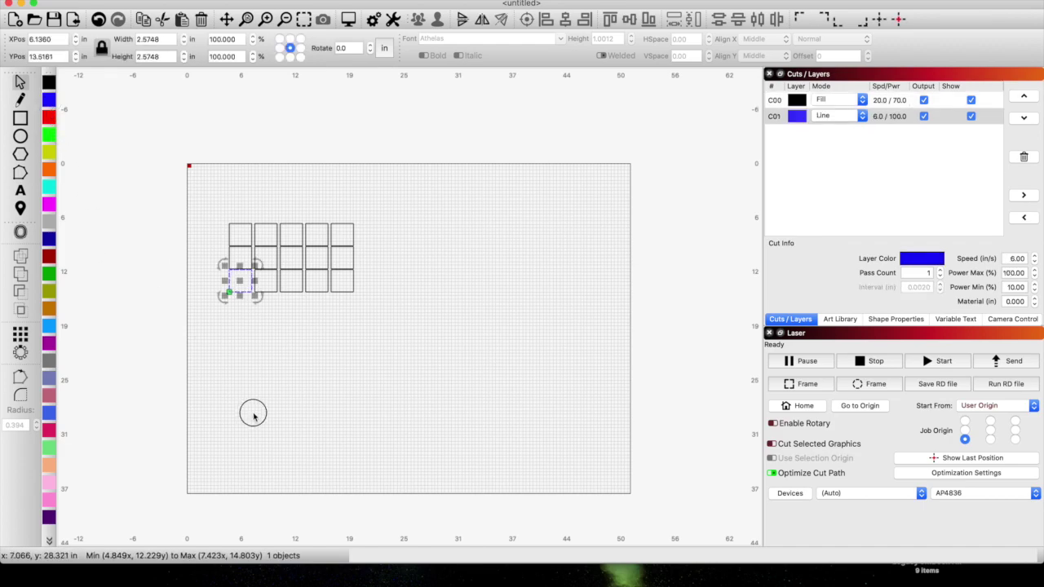
pyautogui.click(268, 288)
pyautogui.click(49, 118)
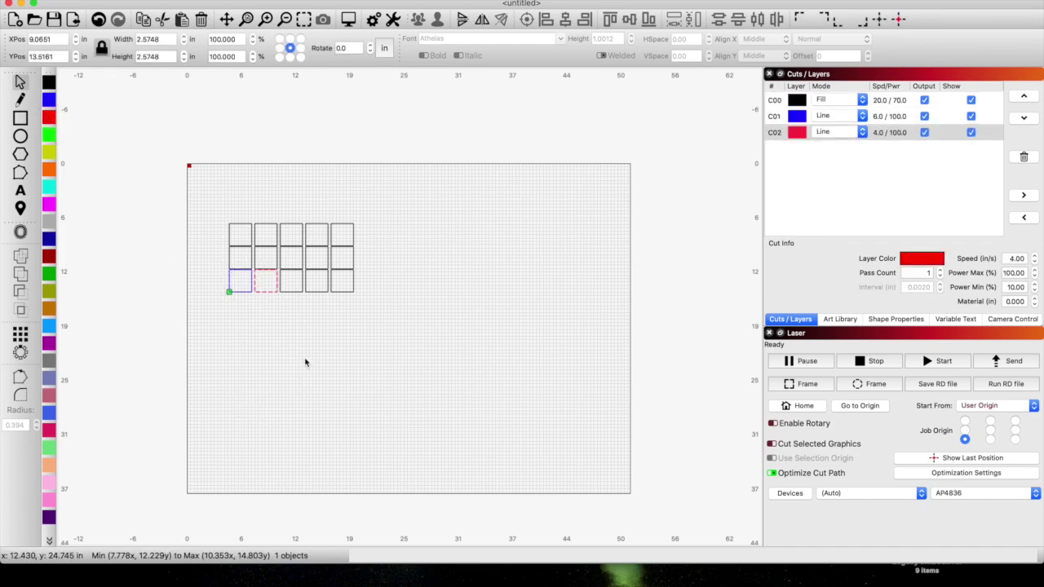
pyautogui.click(299, 295)
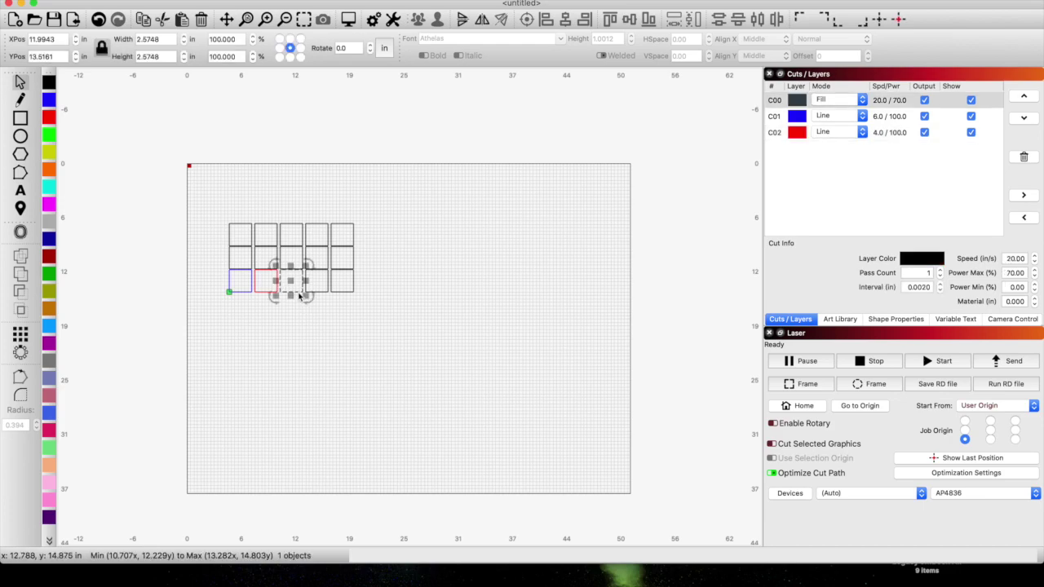
# Inspect the settings of layers C00, C01 and C02
pyautogui.click(884, 101)
pyautogui.click(883, 116)
pyautogui.click(883, 136)
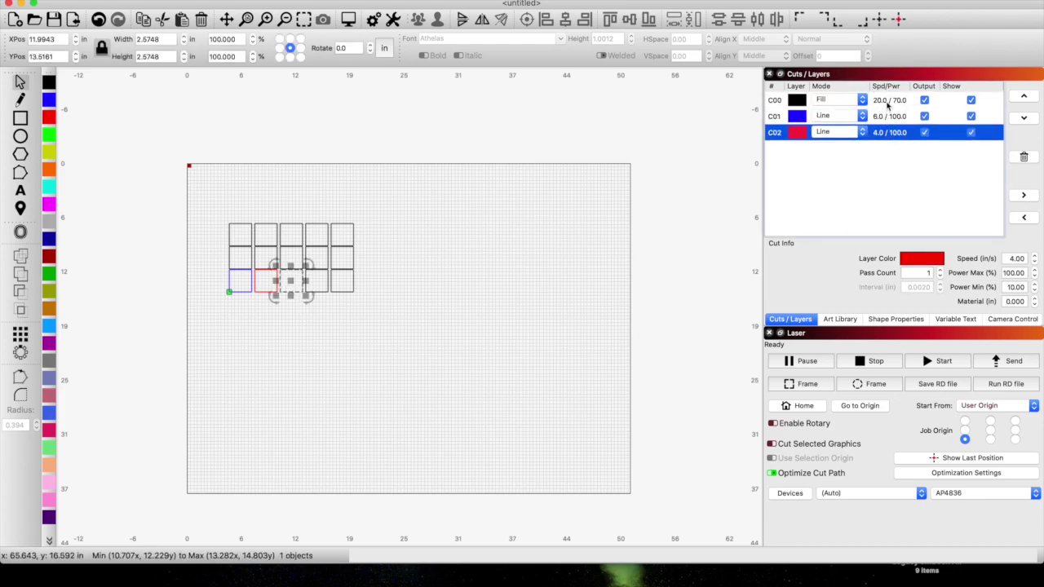
pyautogui.click(889, 107)
pyautogui.click(886, 122)
pyautogui.click(883, 134)
pyautogui.click(436, 406)
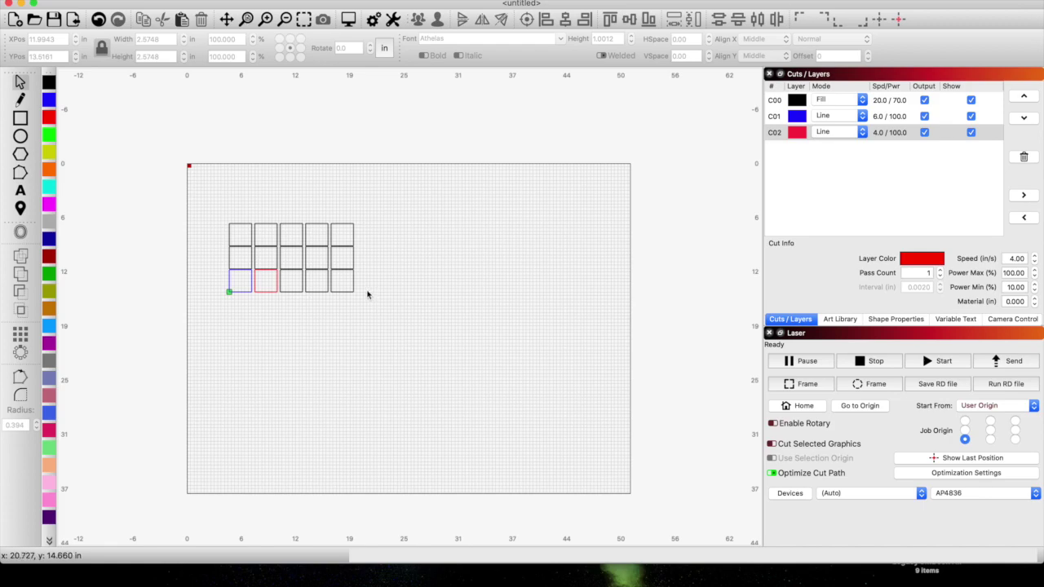
# Put the bottom row on blue layer C01 and the middle row on red layer C02
pyautogui.moveTo(368, 279); pyautogui.dragTo(196, 318)
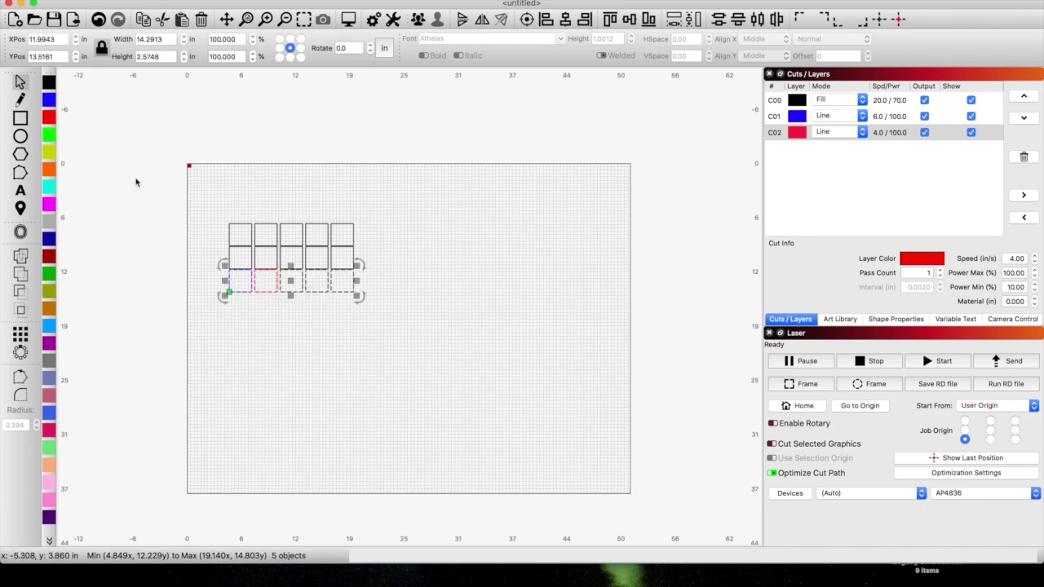
pyautogui.click(49, 100)
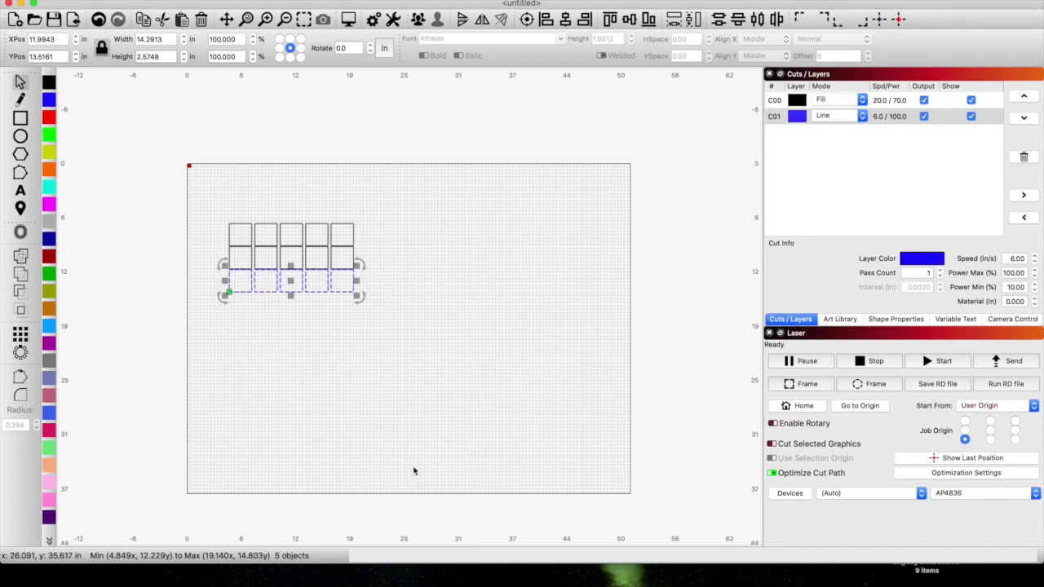
pyautogui.click(392, 304)
pyautogui.moveTo(372, 259); pyautogui.dragTo(214, 261)
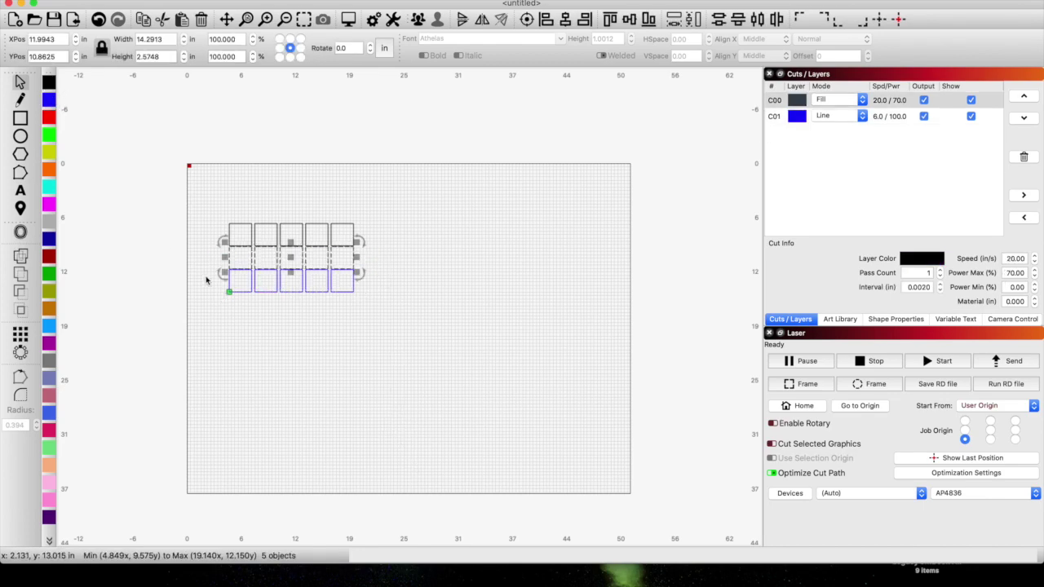
pyautogui.click(49, 117)
pyautogui.click(489, 365)
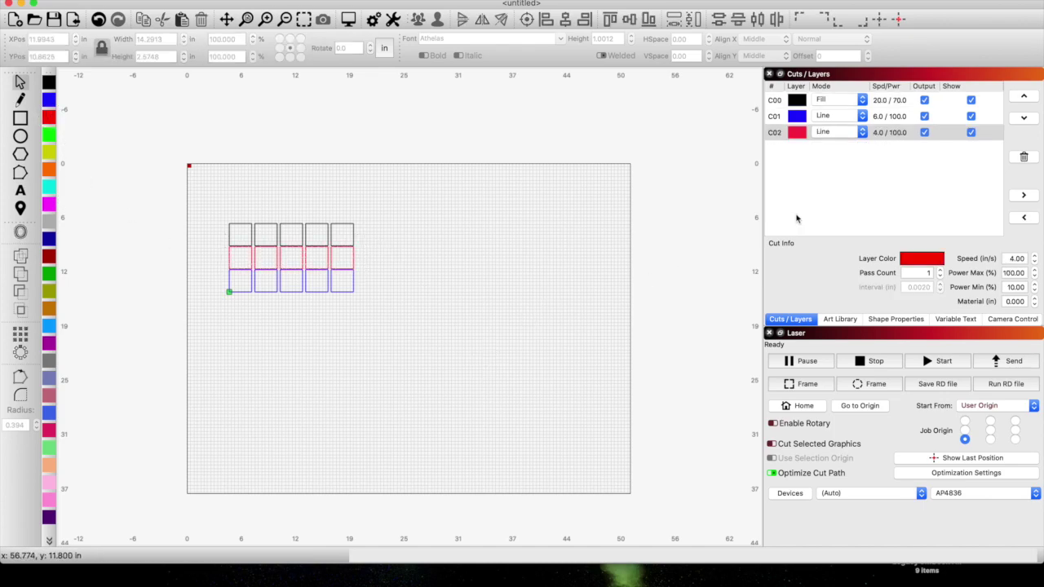
pyautogui.moveTo(397, 212); pyautogui.dragTo(215, 235)
# Set layer C00's power to 100% max and 10% min, keeping 20 in/s speed
pyautogui.doubleClick(887, 103)
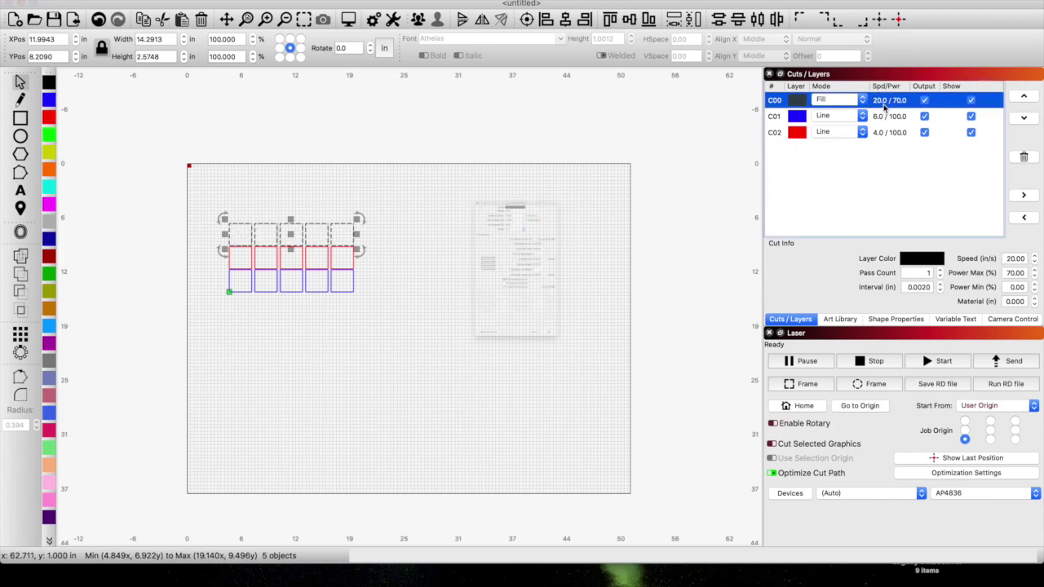
pyautogui.click(520, 92)
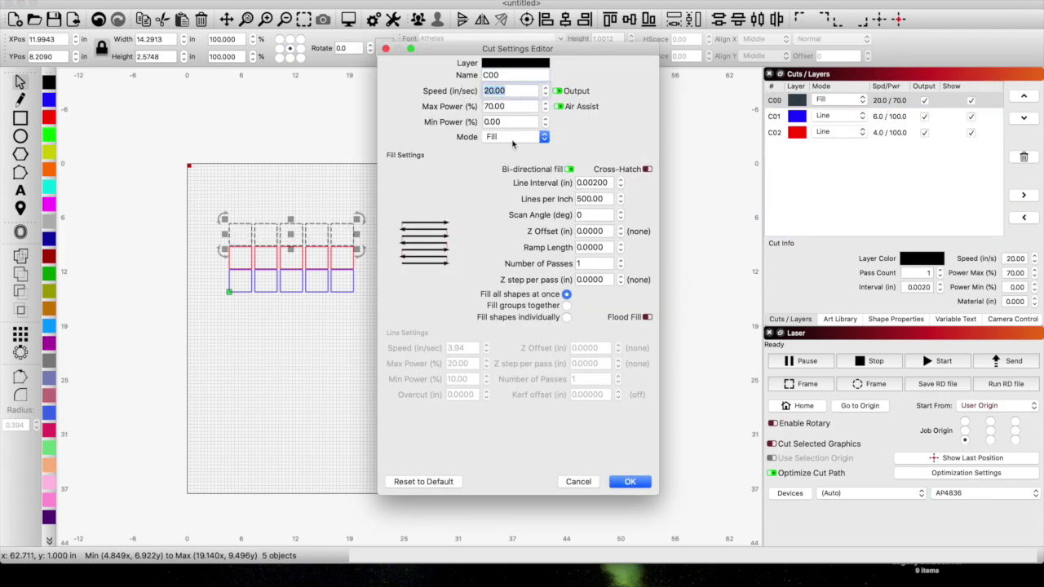
pyautogui.click(522, 106)
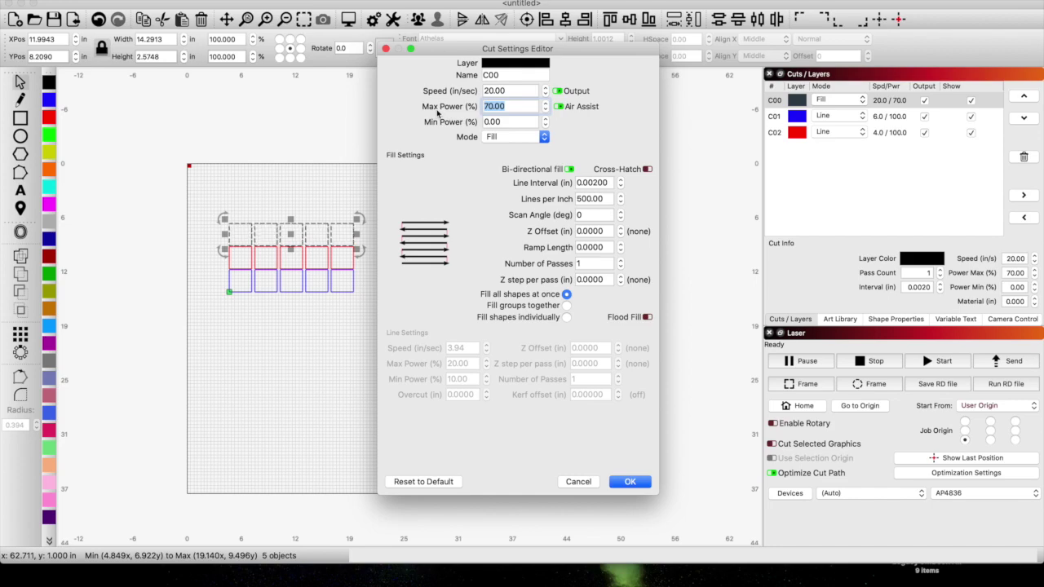
pyautogui.write('100')
pyautogui.click(490, 123)
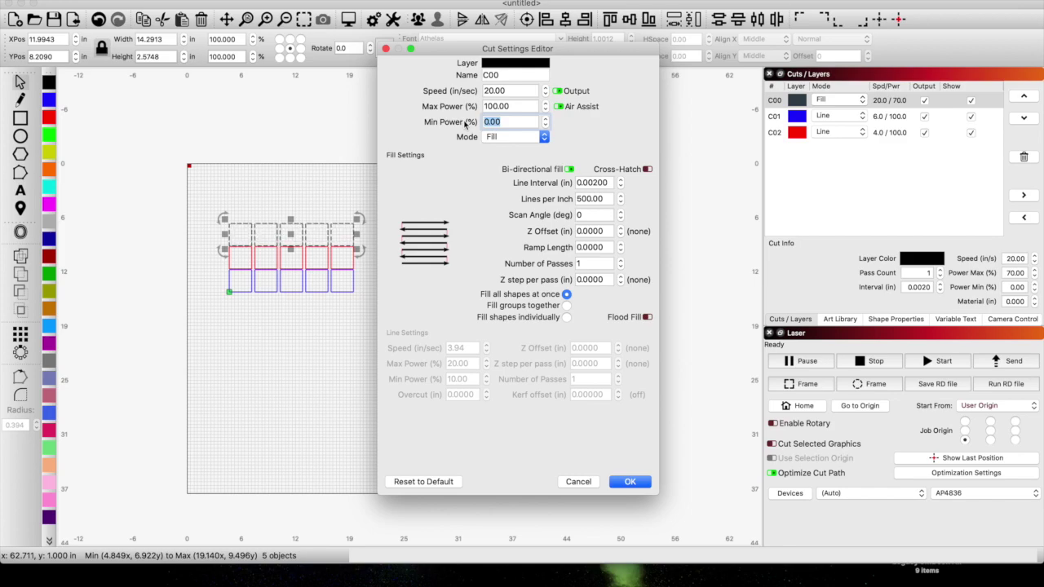
pyautogui.write('10')
pyautogui.click(593, 182)
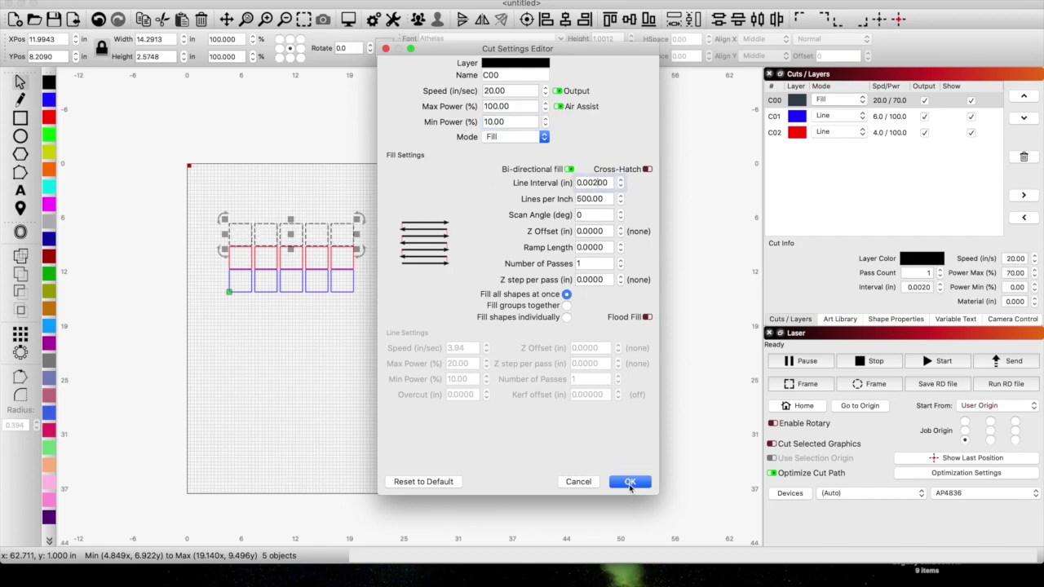
pyautogui.click(629, 482)
pyautogui.click(372, 268)
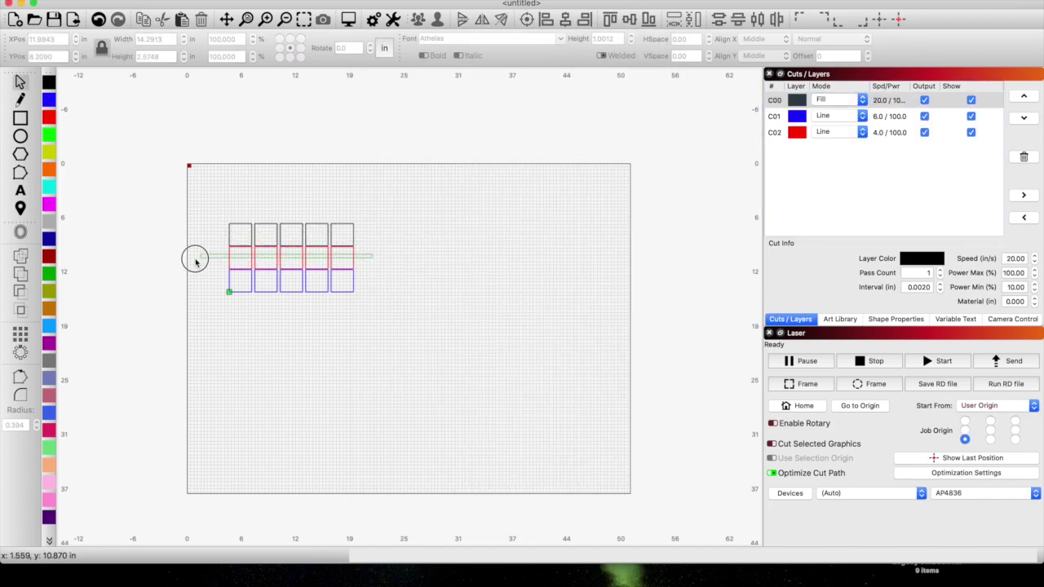
# Change blue layer C01's speed to 40 in/s
pyautogui.moveTo(196, 261); pyautogui.dragTo(196, 261)
pyautogui.click(891, 119)
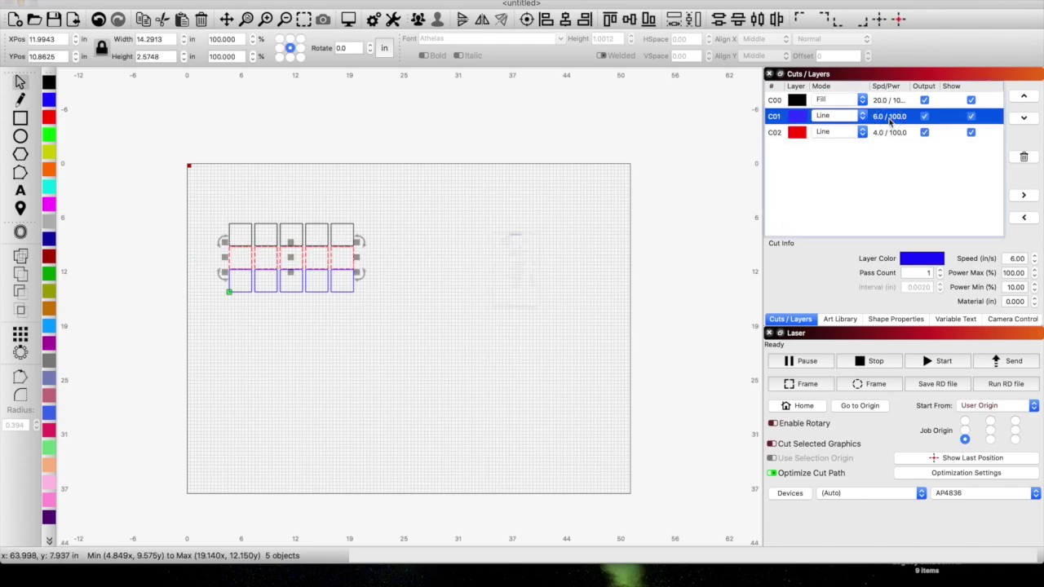
pyautogui.doubleClick(891, 119)
pyautogui.doubleClick(507, 92)
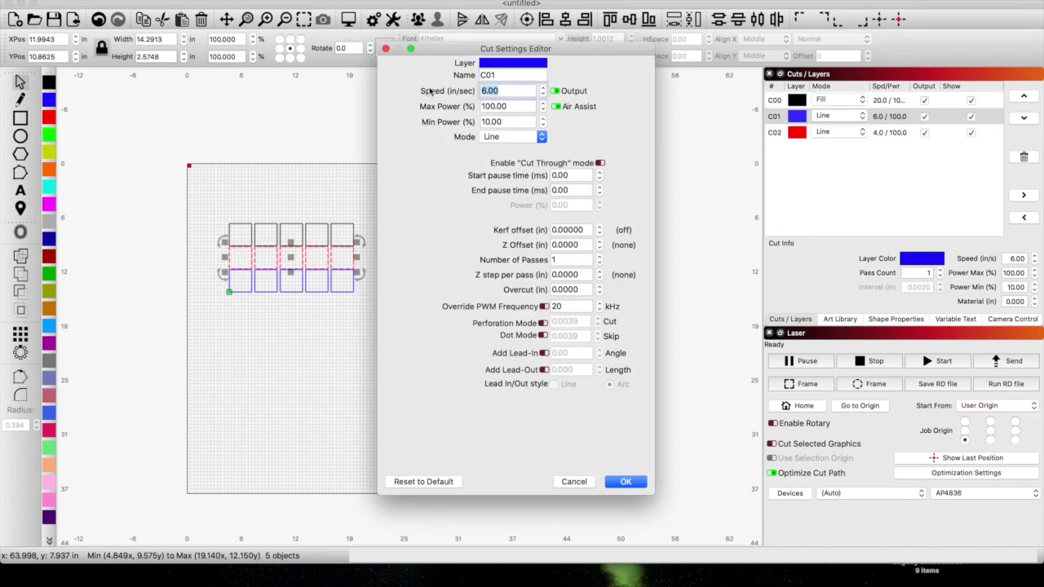
pyautogui.write('40')
pyautogui.press('Tab')
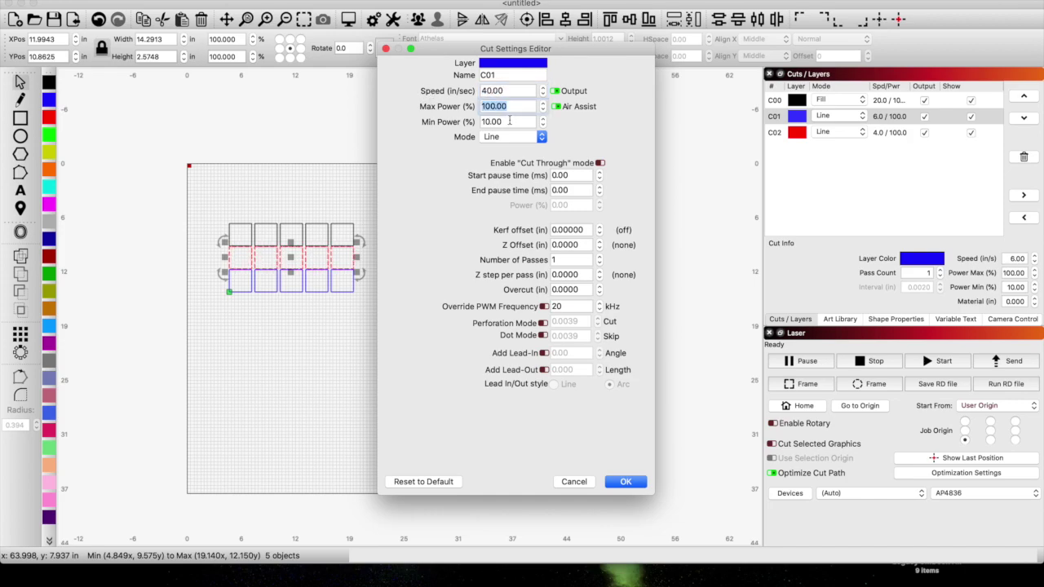
pyautogui.click(625, 481)
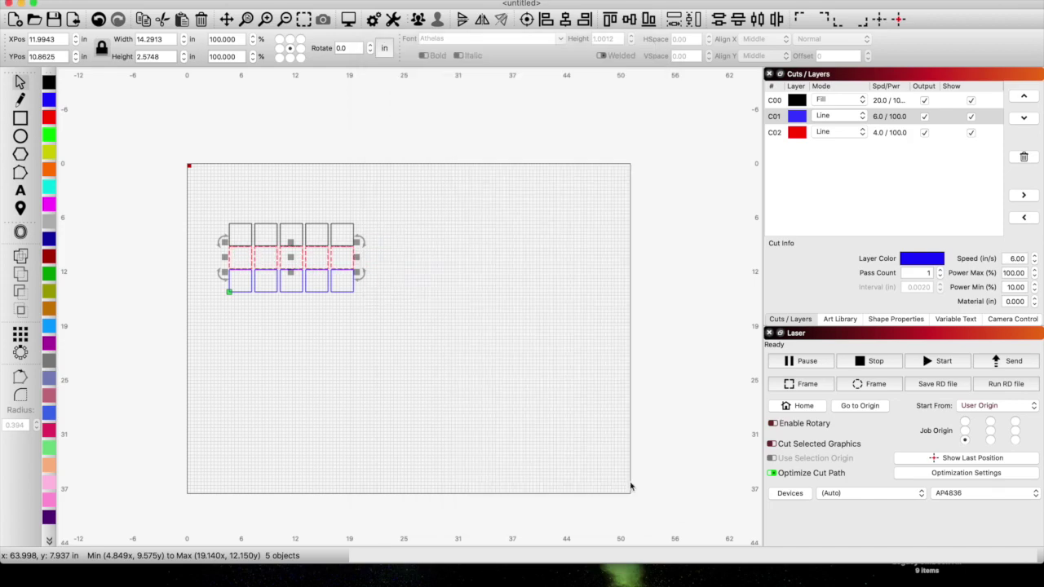
# Review red layer C02's cut settings, keeping 4 in/s with 100/10 power
pyautogui.moveTo(380, 275); pyautogui.dragTo(273, 302)
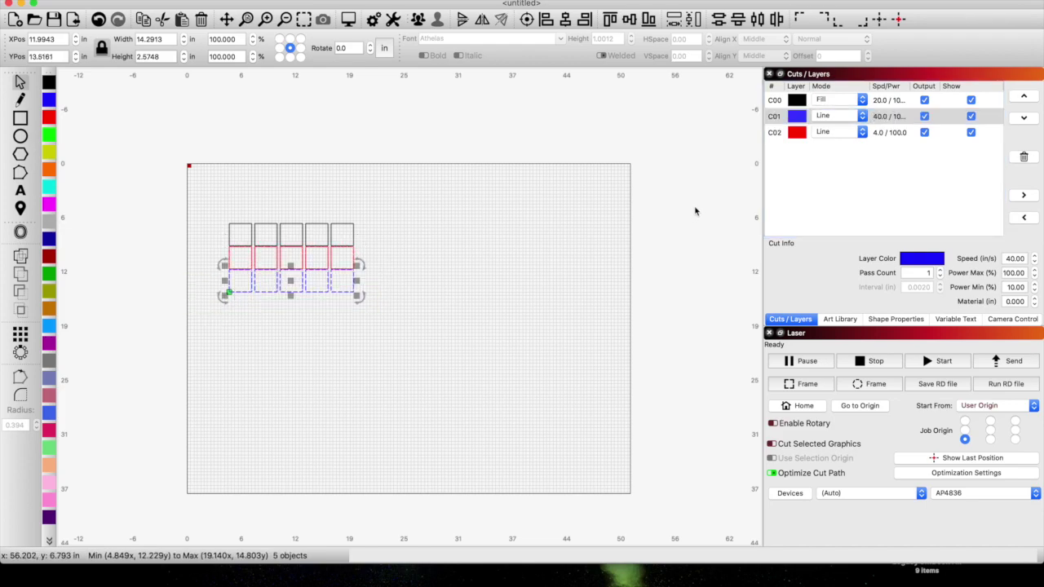
pyautogui.click(886, 135)
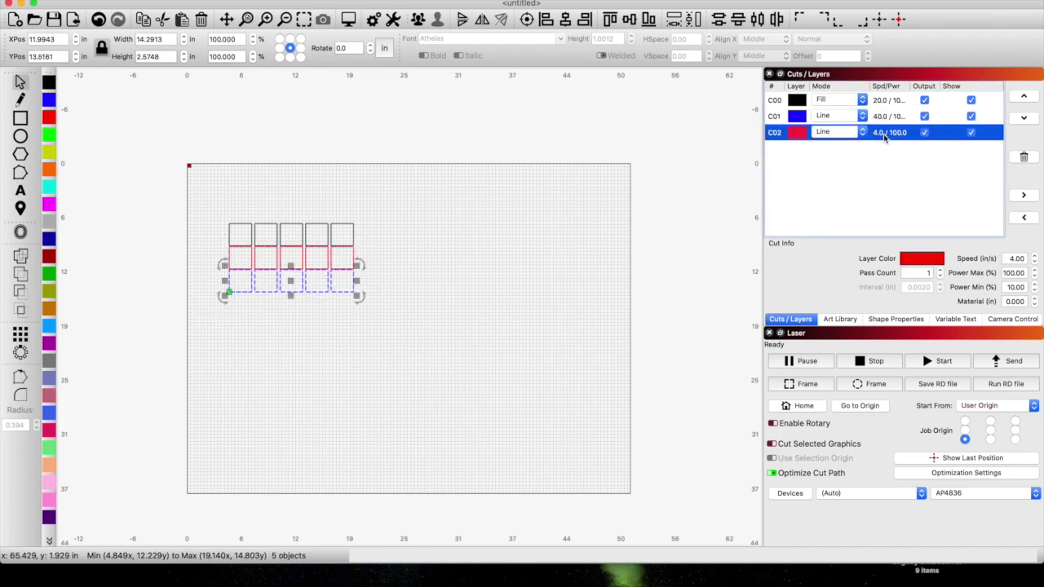
pyautogui.doubleClick(886, 135)
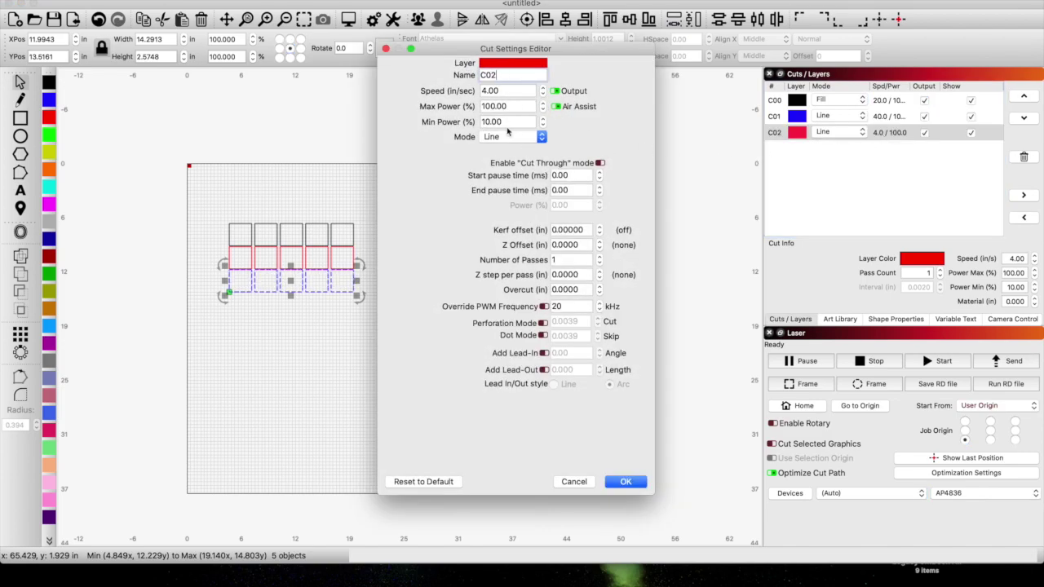
pyautogui.click(625, 482)
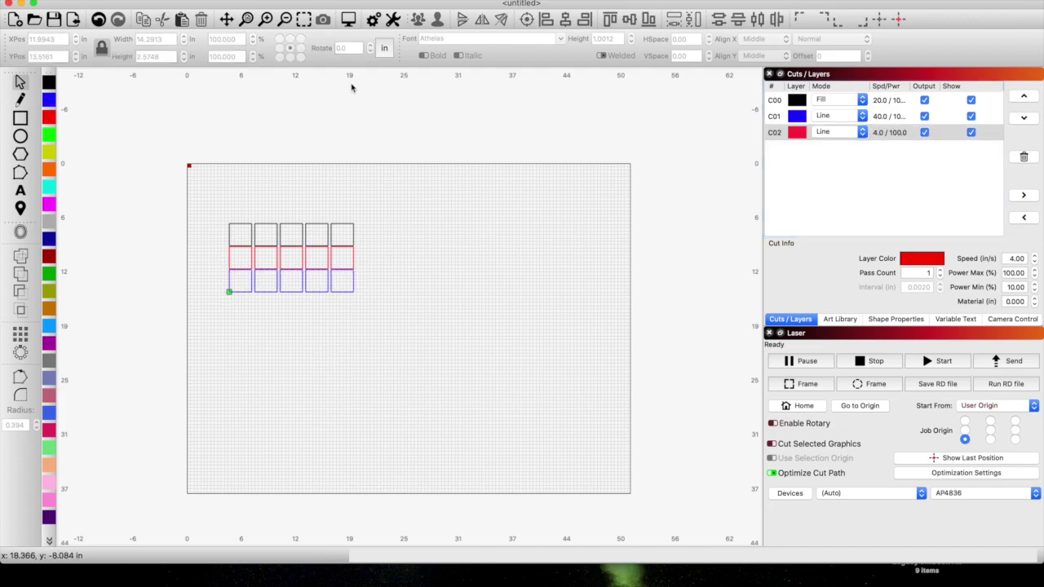
# Switch layers C01 and C02 to Fill mode and check the result in Preview
pyautogui.click(354, 24)
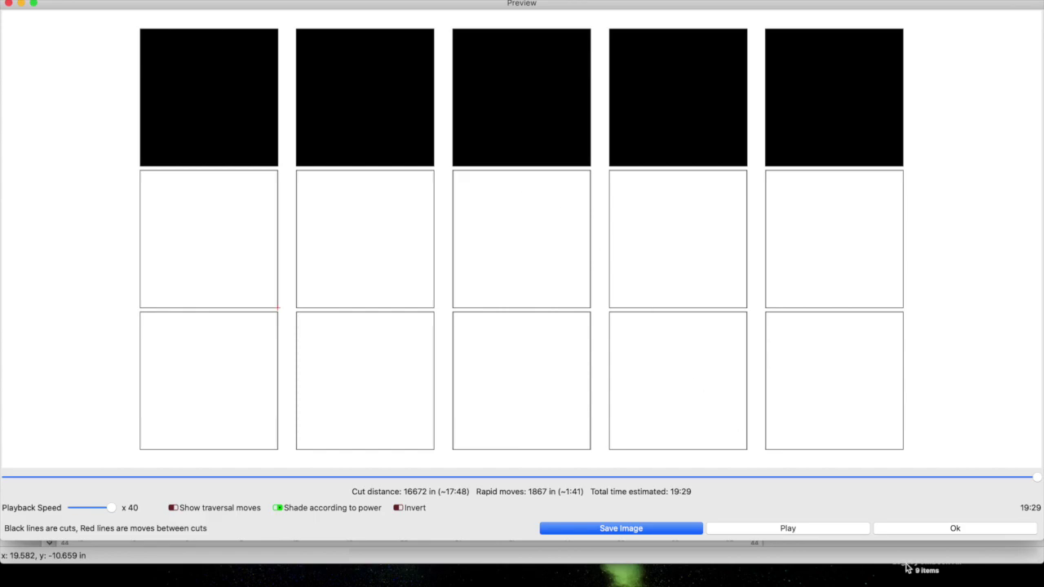
pyautogui.click(935, 531)
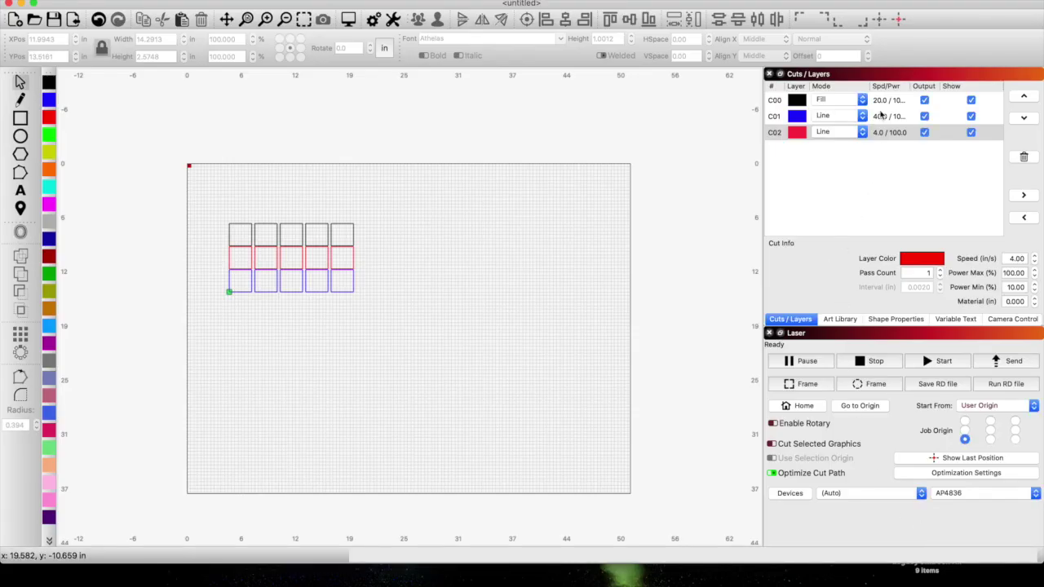
pyautogui.click(862, 117)
pyautogui.click(820, 124)
pyautogui.click(862, 132)
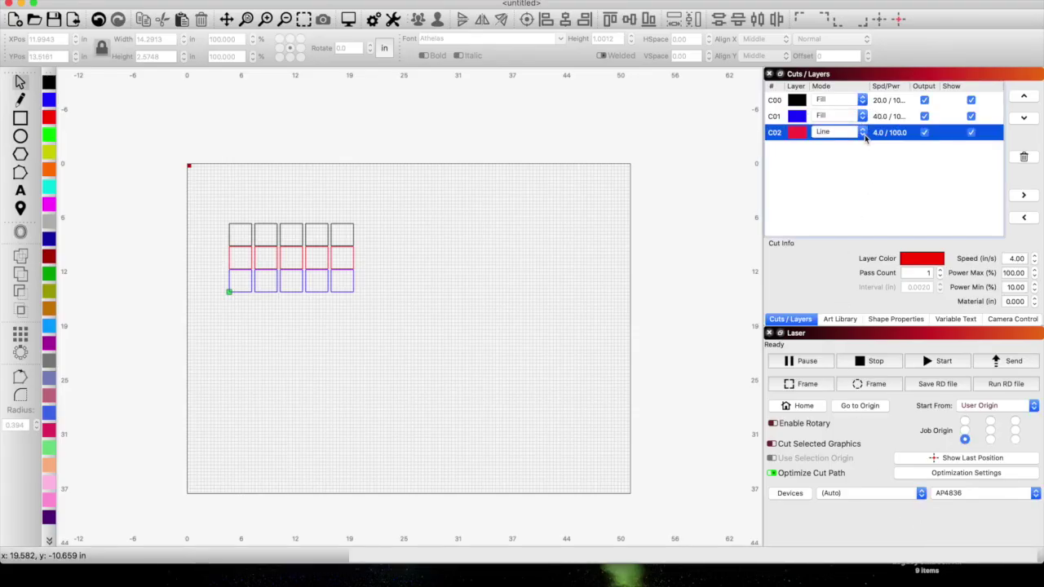
pyautogui.click(862, 132)
pyautogui.click(821, 141)
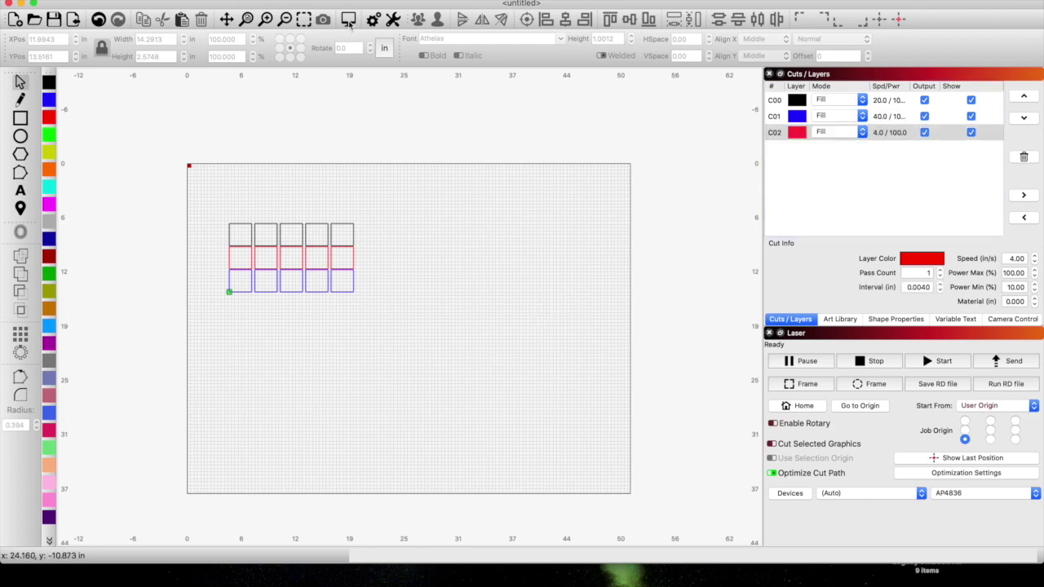
pyautogui.click(349, 19)
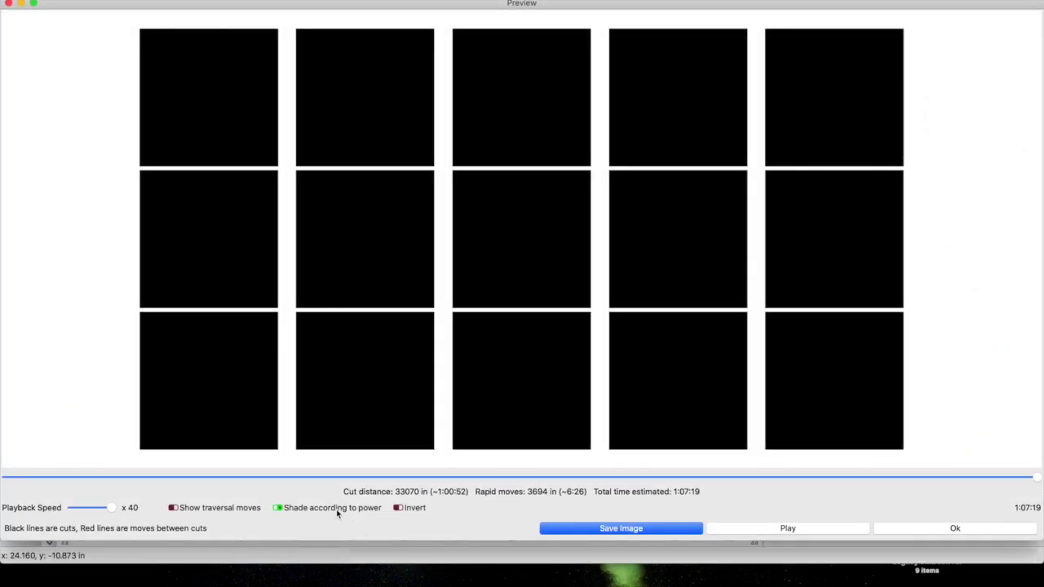
pyautogui.click(979, 530)
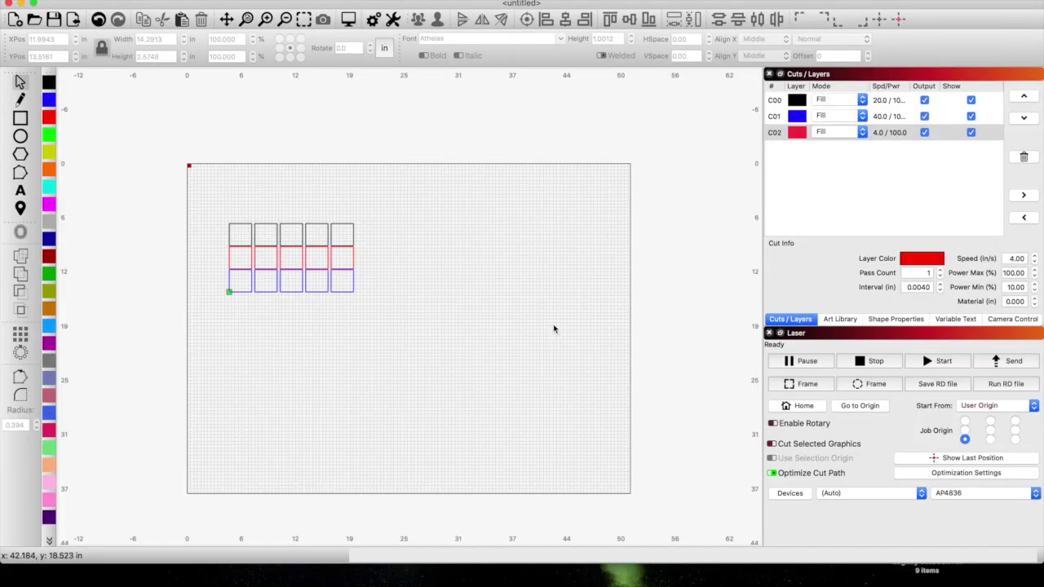
# Select the top row of black squares
pyautogui.click(248, 226)
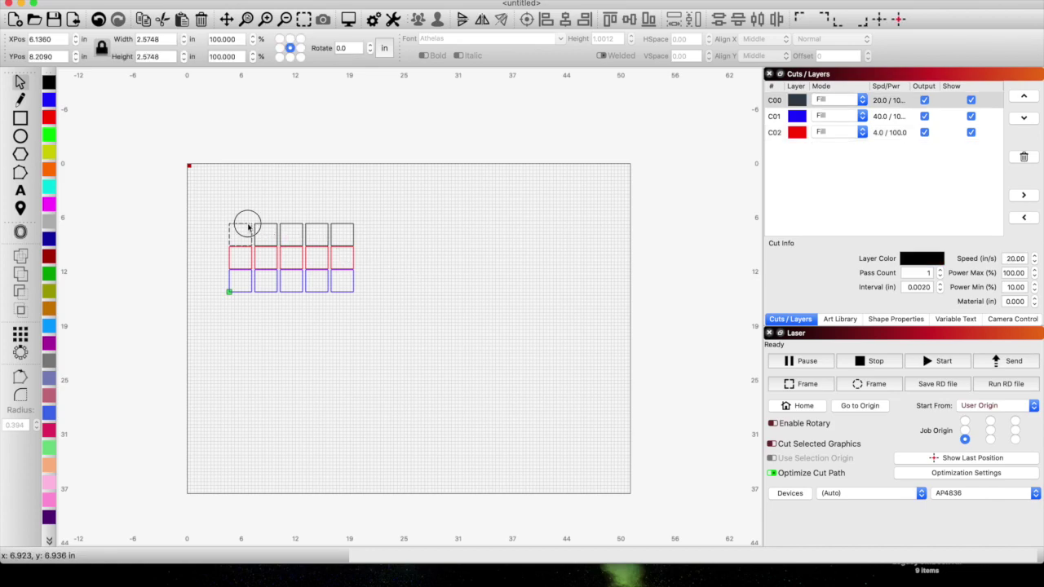
pyautogui.click(276, 227)
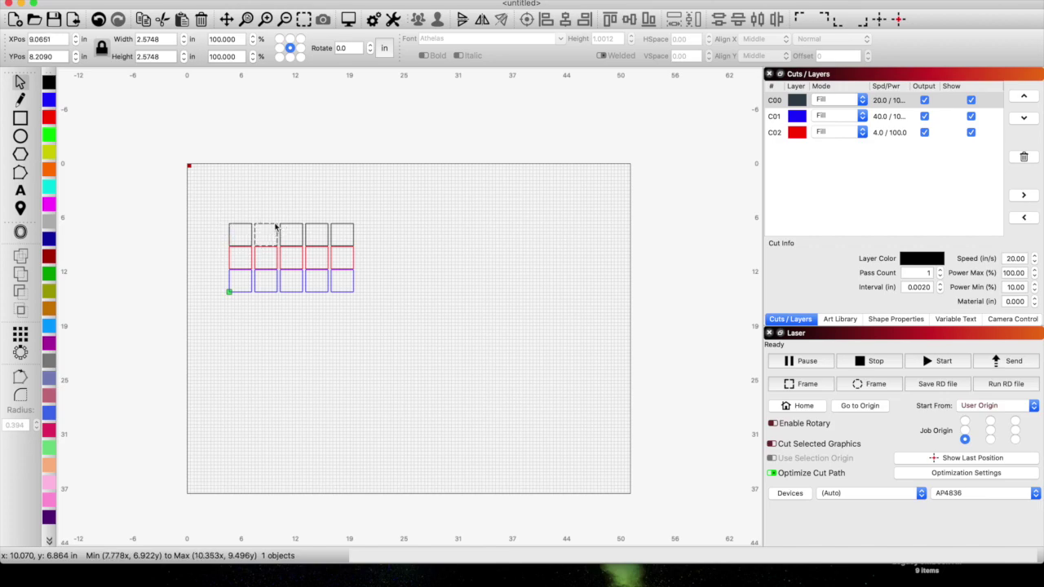
pyautogui.click(276, 228)
pyautogui.moveTo(275, 228); pyautogui.dragTo(313, 225)
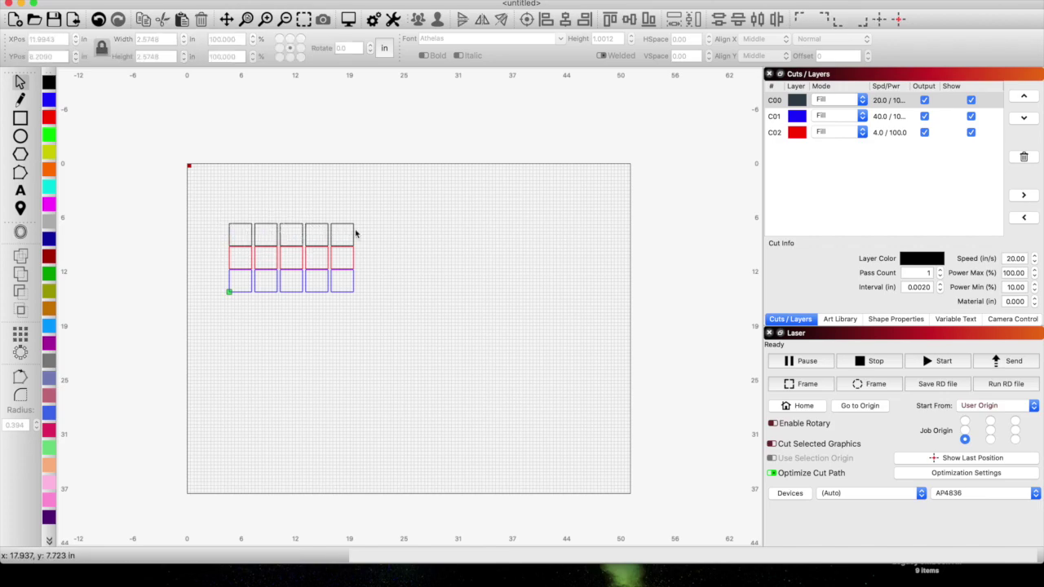
pyautogui.moveTo(388, 215); pyautogui.dragTo(212, 242)
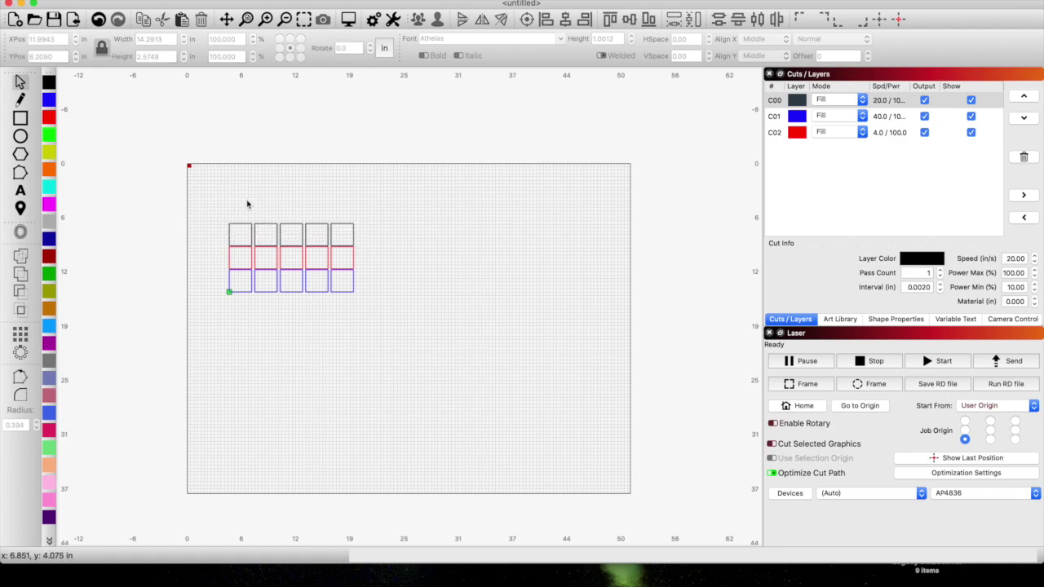
pyautogui.click(21, 190)
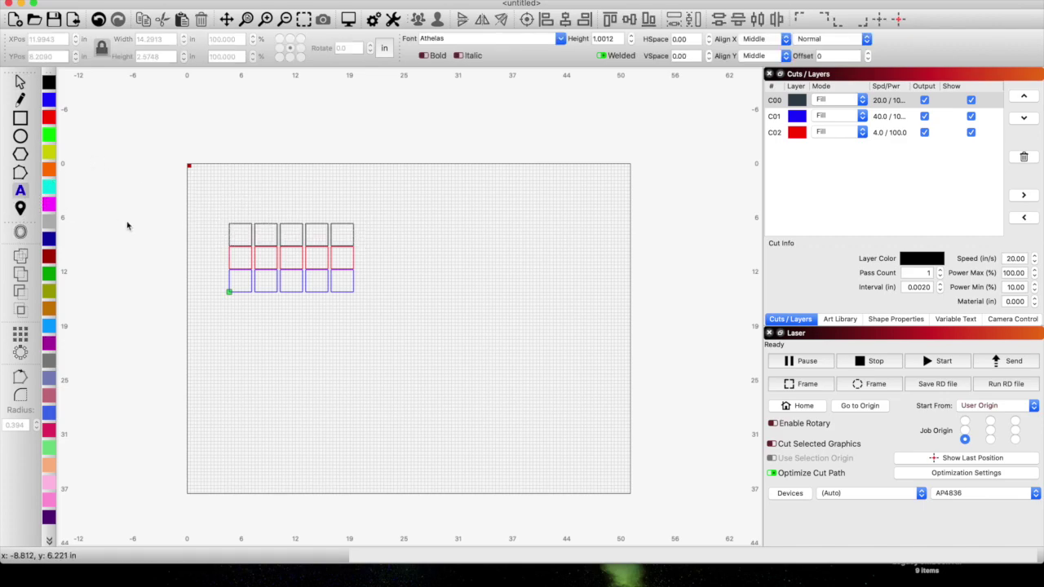
pyautogui.click(243, 215)
pyautogui.write('100 80 60')
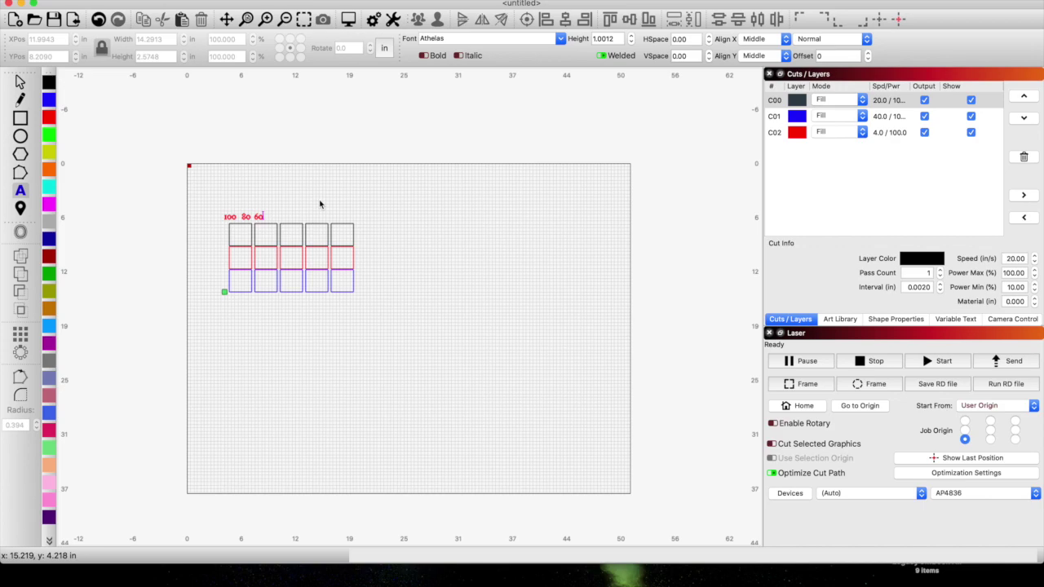
pyautogui.write(' 40 2')
# Widen the number label and correct a digit in its text
pyautogui.click(21, 82)
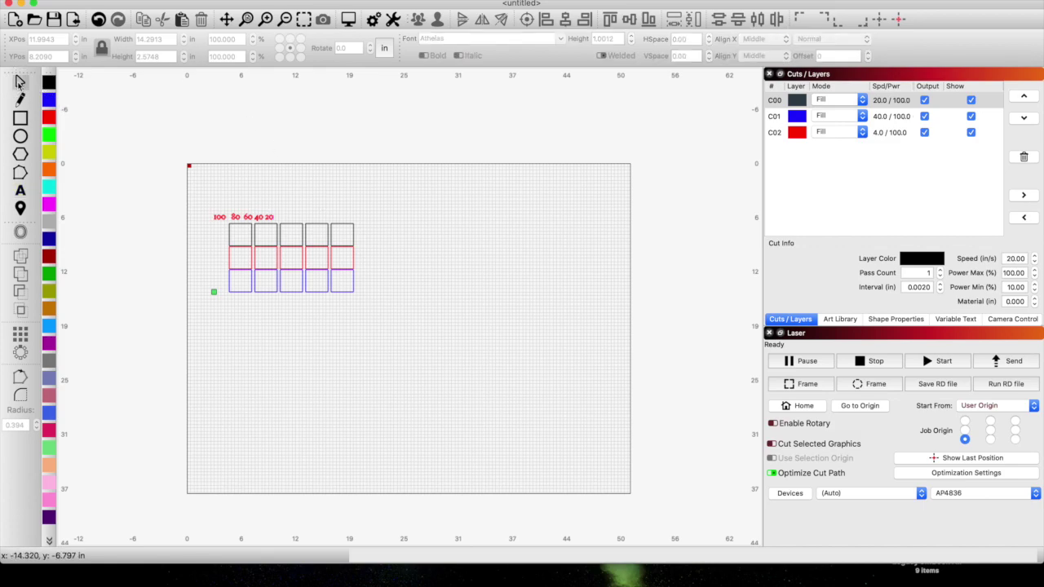
pyautogui.click(234, 216)
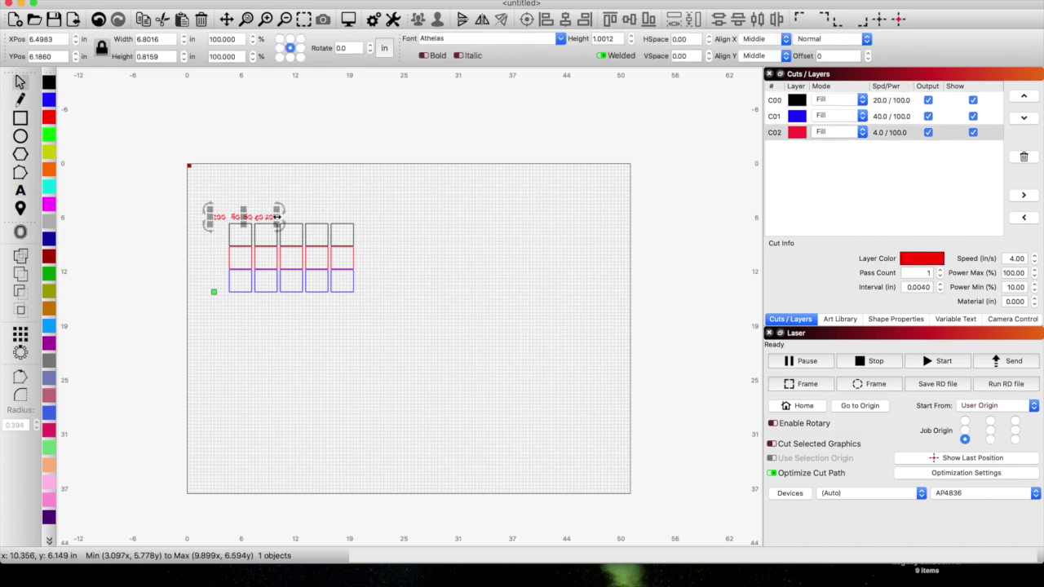
pyautogui.moveTo(295, 217); pyautogui.dragTo(354, 217)
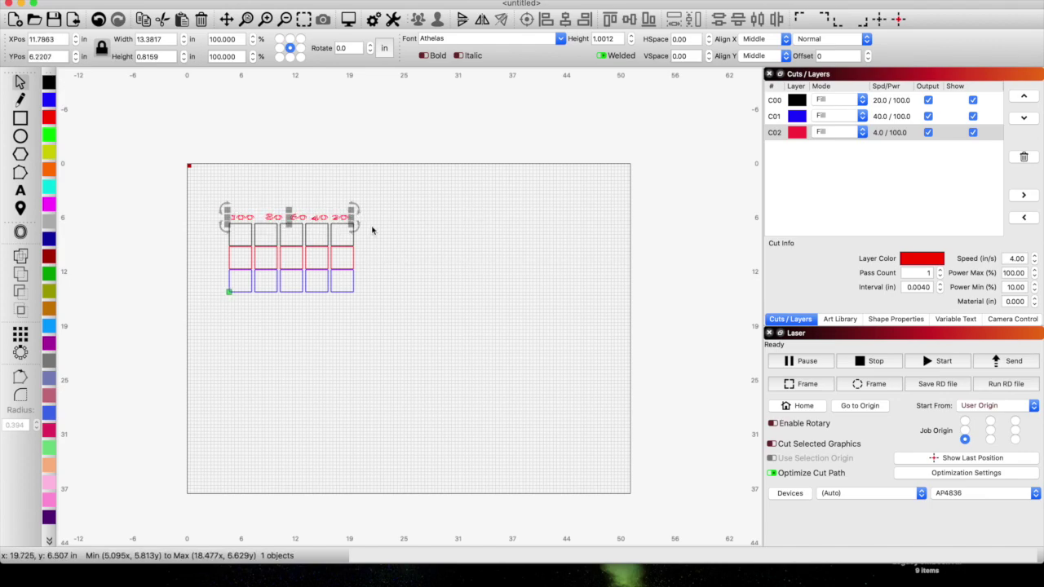
pyautogui.click(355, 233)
pyautogui.doubleClick(265, 217)
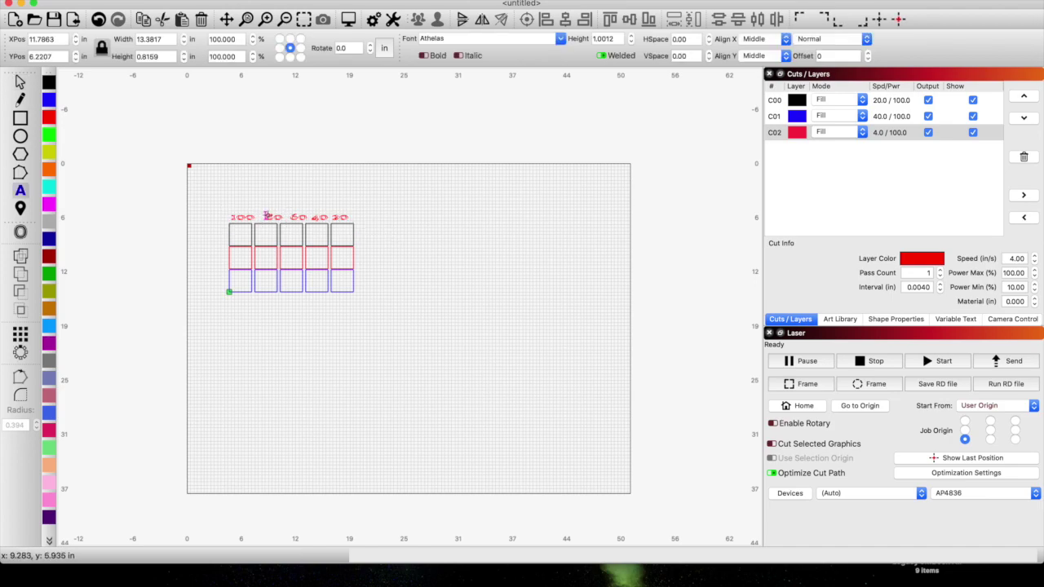
pyautogui.press('BackSpace')
pyautogui.write('1')
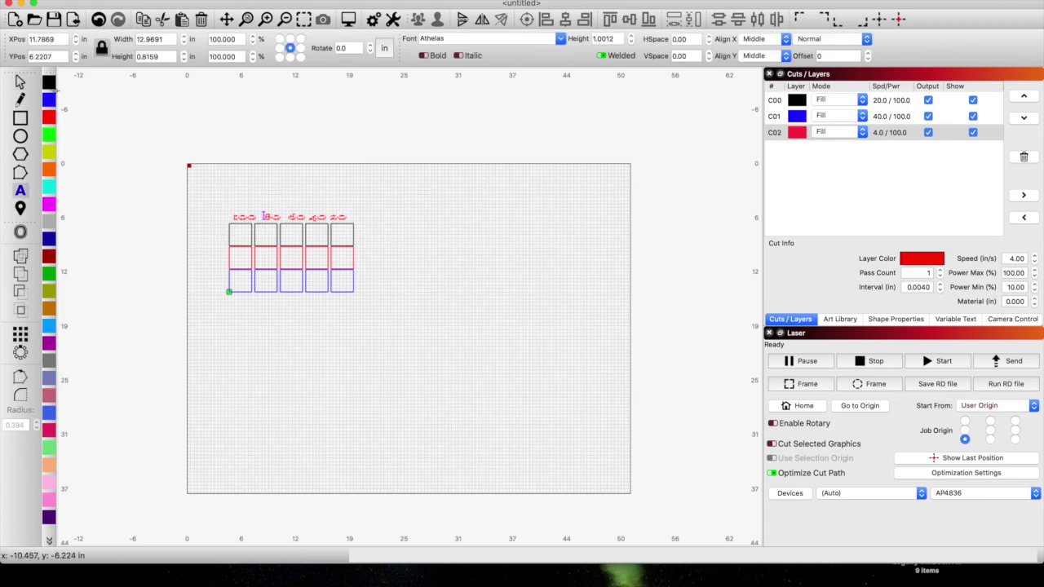
pyautogui.press('Escape')
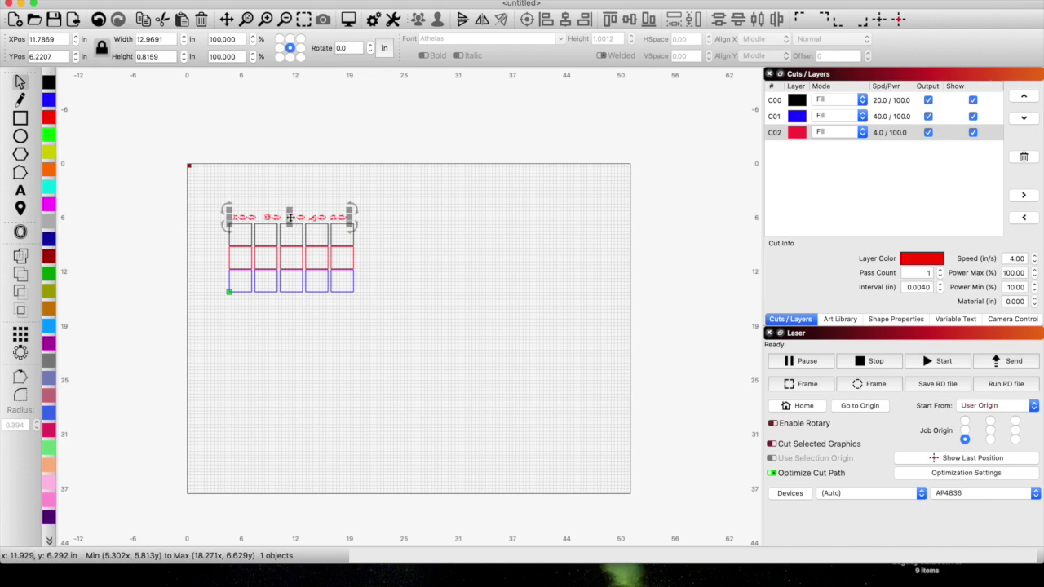
# Shift and stretch the label to 14.0419 in so it spans all five columns
pyautogui.moveTo(290, 217); pyautogui.dragTo(283, 217)
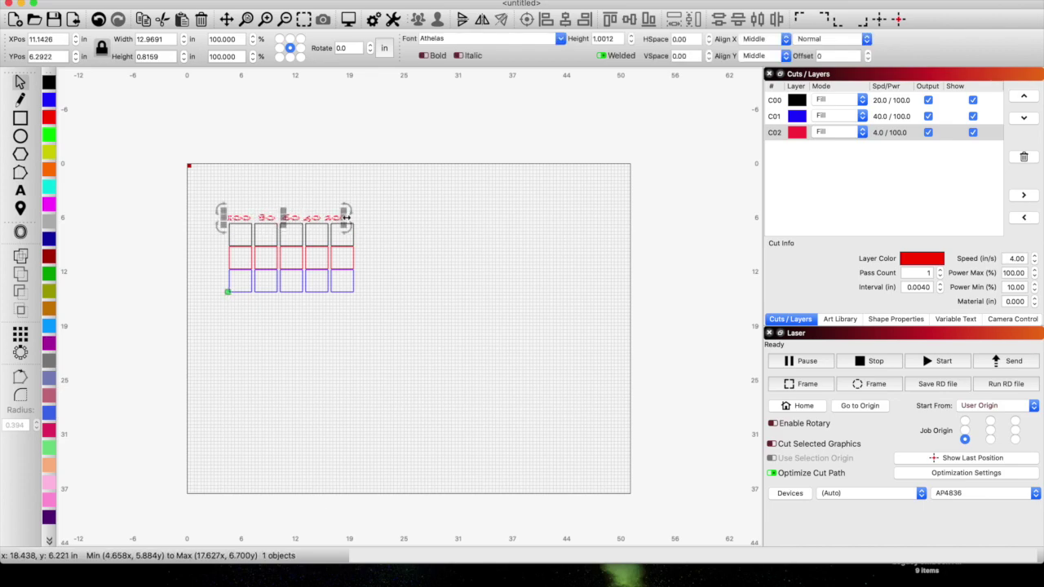
pyautogui.moveTo(347, 218); pyautogui.dragTo(356, 218)
pyautogui.click(406, 264)
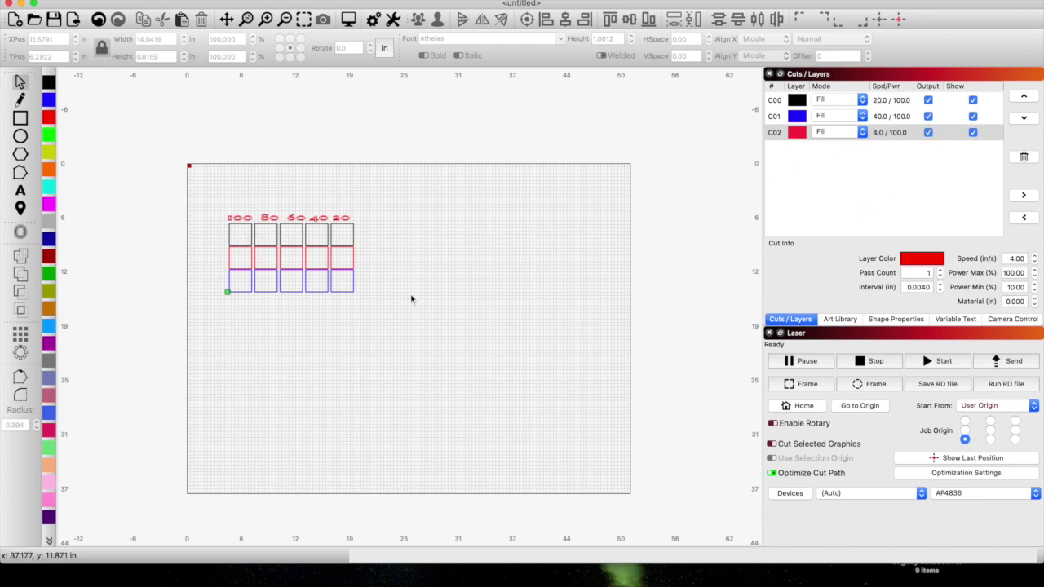
pyautogui.click(249, 227)
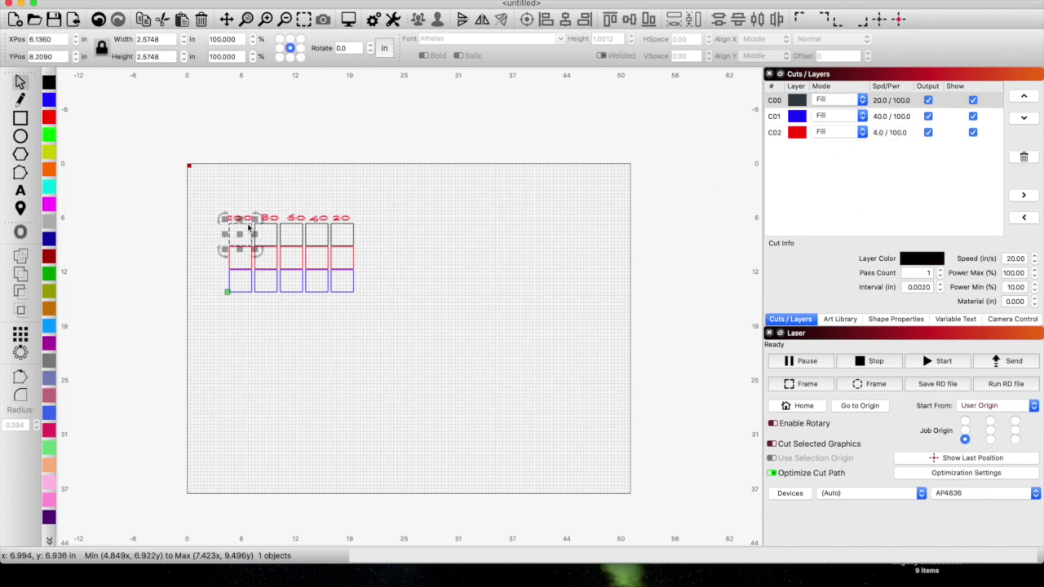
# Check the first black square's Power Scale of 100 and 2.575 size in Shape Properties
pyautogui.click(899, 325)
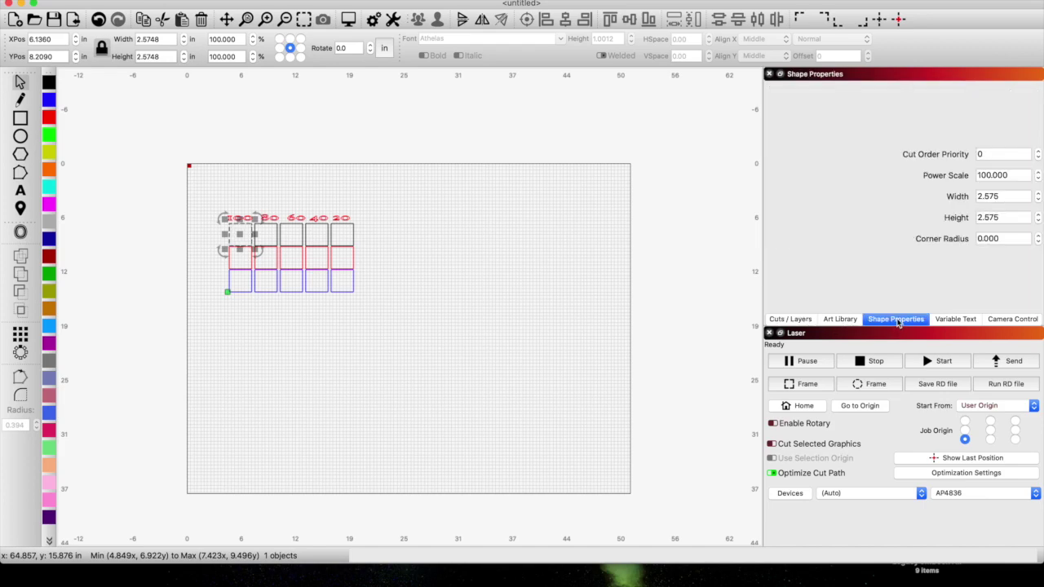
pyautogui.rightClick(214, 18)
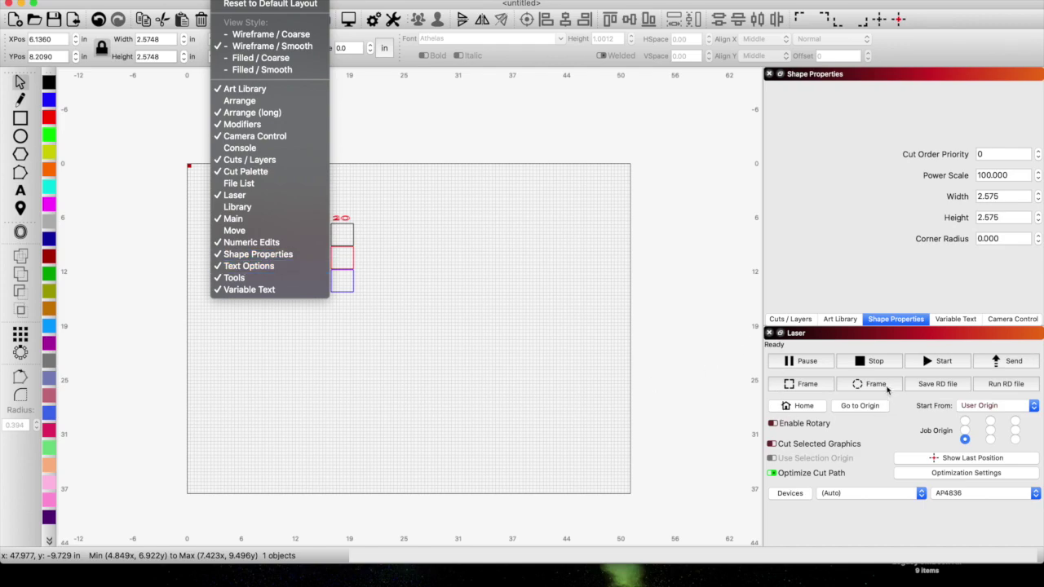
pyautogui.click(657, 283)
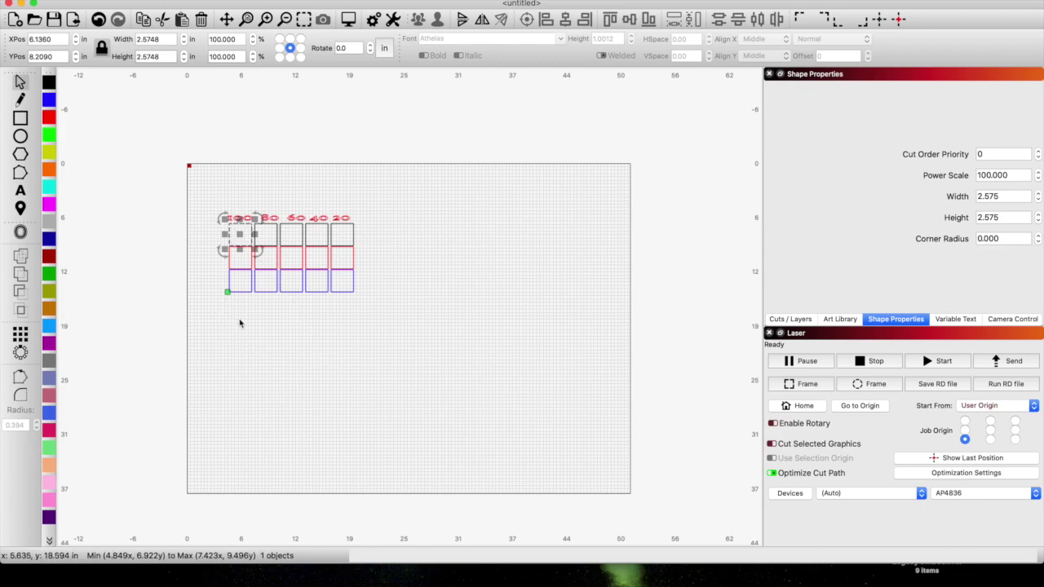
pyautogui.moveTo(239, 317); pyautogui.dragTo(210, 234)
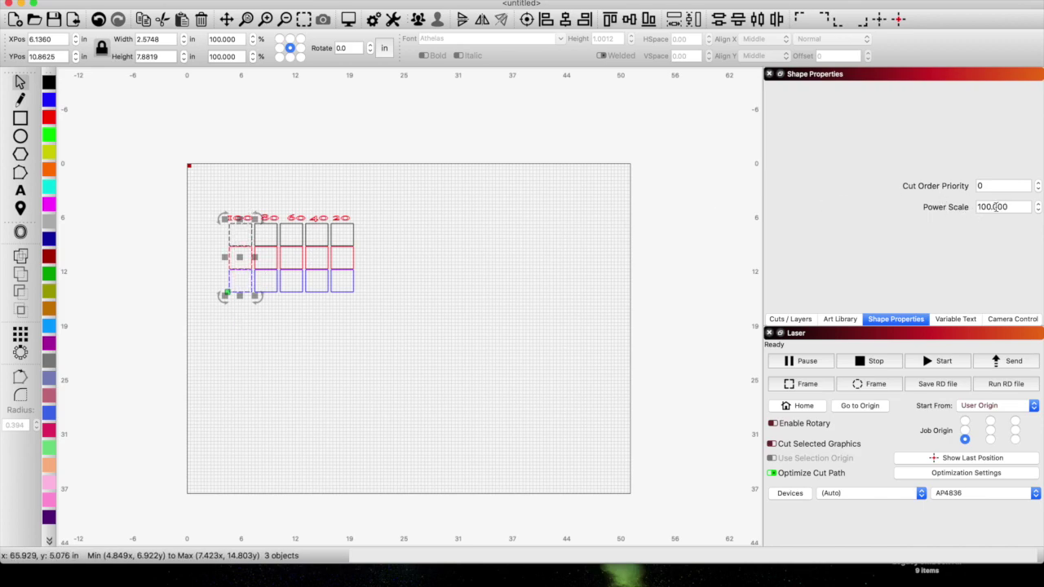
# Give the second and third columns power scales of 80 and 60
pyautogui.click(438, 326)
pyautogui.moveTo(270, 315); pyautogui.dragTo(264, 236)
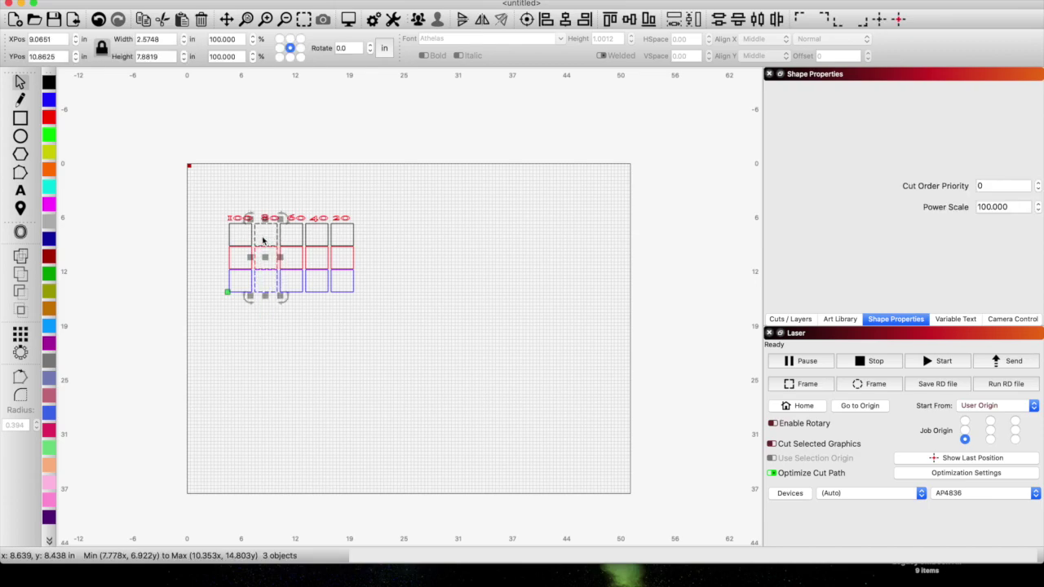
pyautogui.doubleClick(1023, 207)
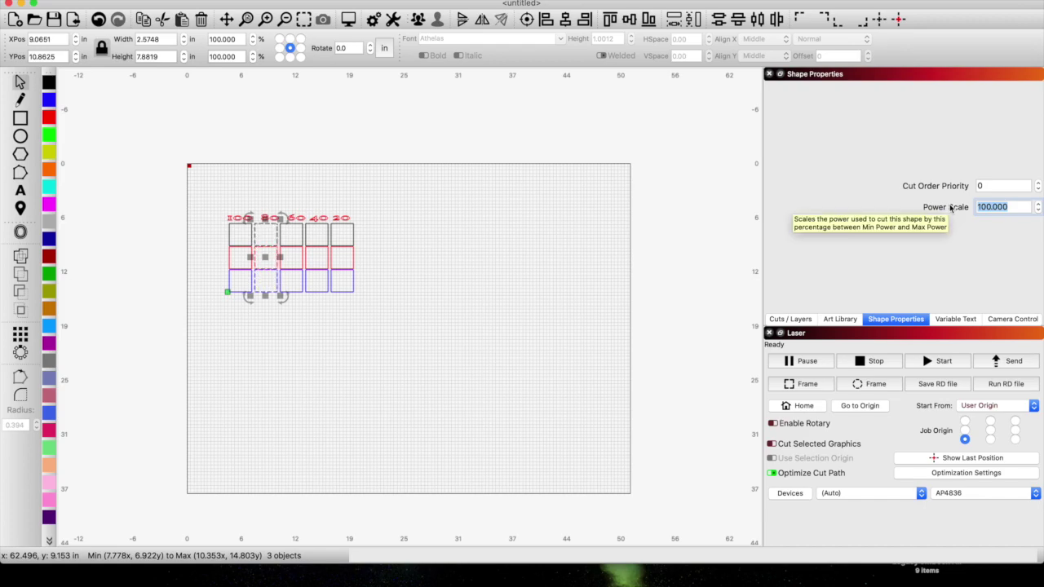
pyautogui.write('80')
pyautogui.press('Return')
pyautogui.click(326, 313)
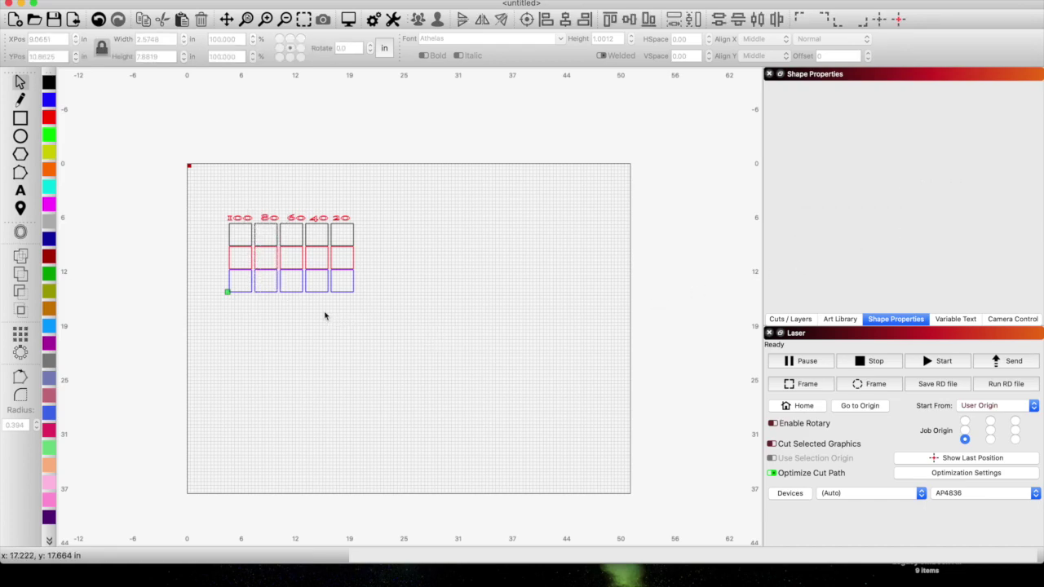
pyautogui.moveTo(300, 308); pyautogui.dragTo(291, 235)
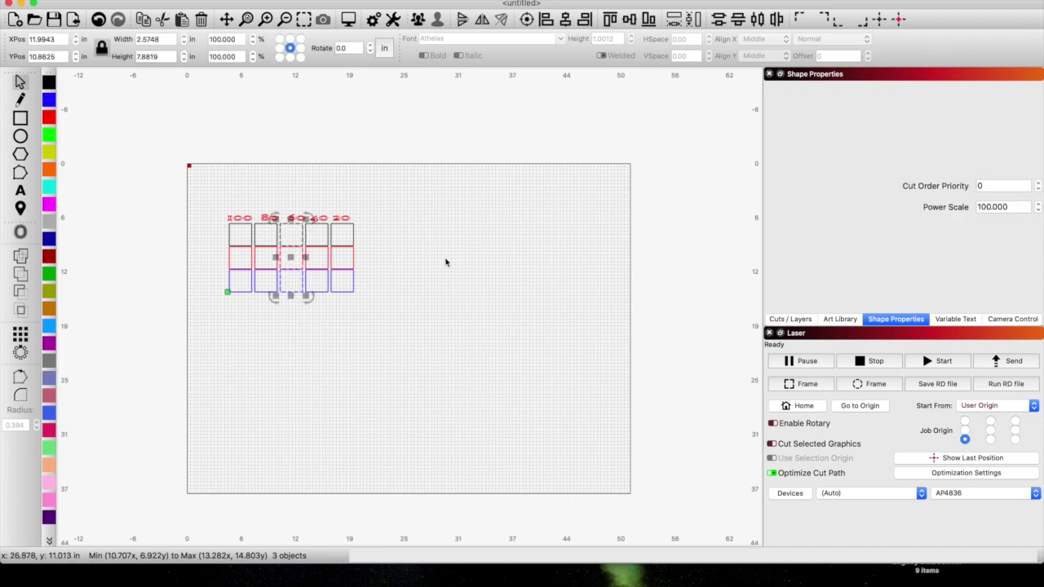
pyautogui.doubleClick(1001, 207)
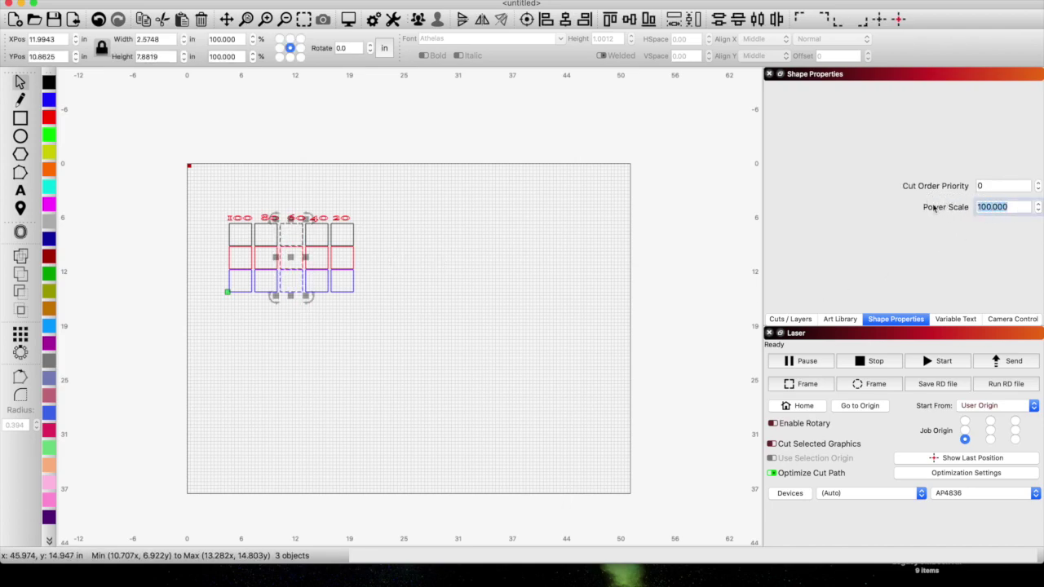
pyautogui.write('60')
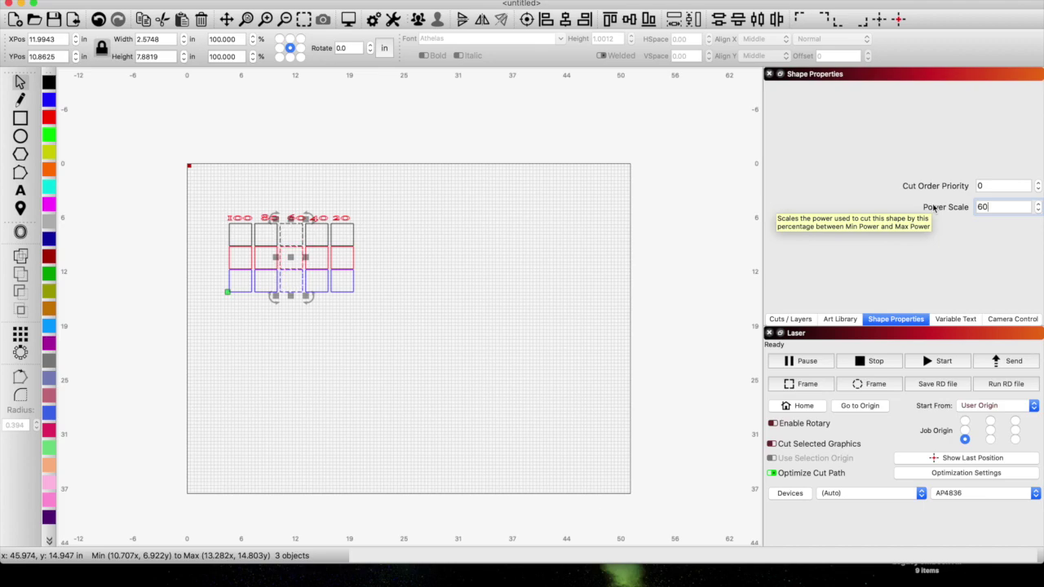
pyautogui.click(430, 305)
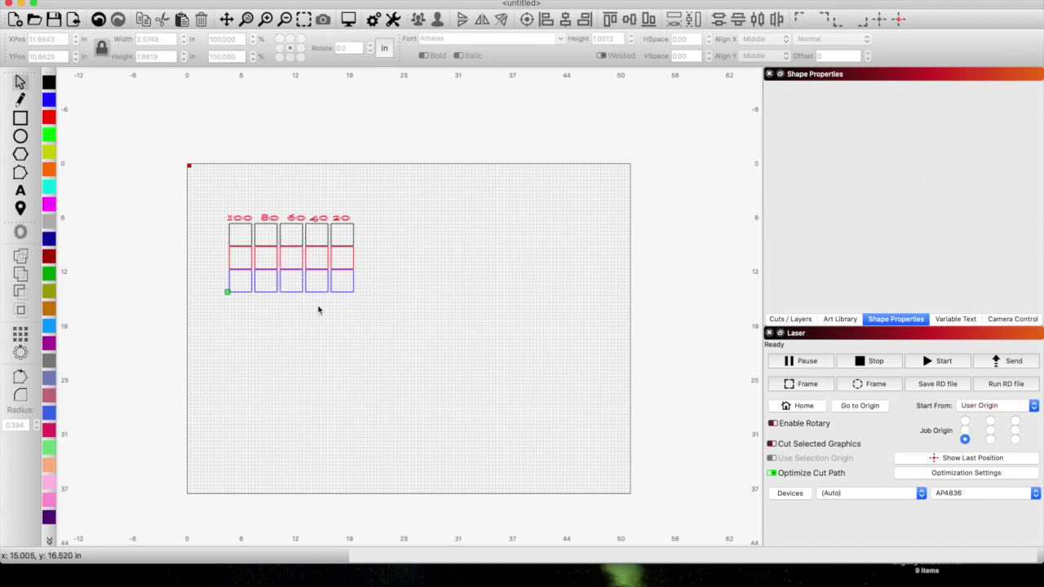
# Give the fourth and fifth columns power scales of 40 and 20, then preview the shading
pyautogui.moveTo(326, 305); pyautogui.dragTo(297, 222)
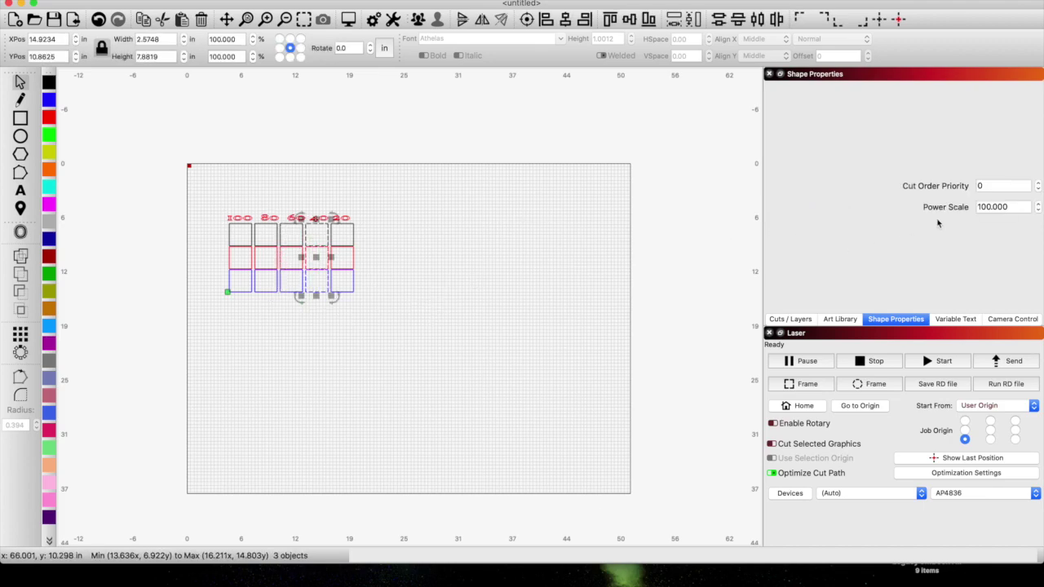
pyautogui.click(913, 206)
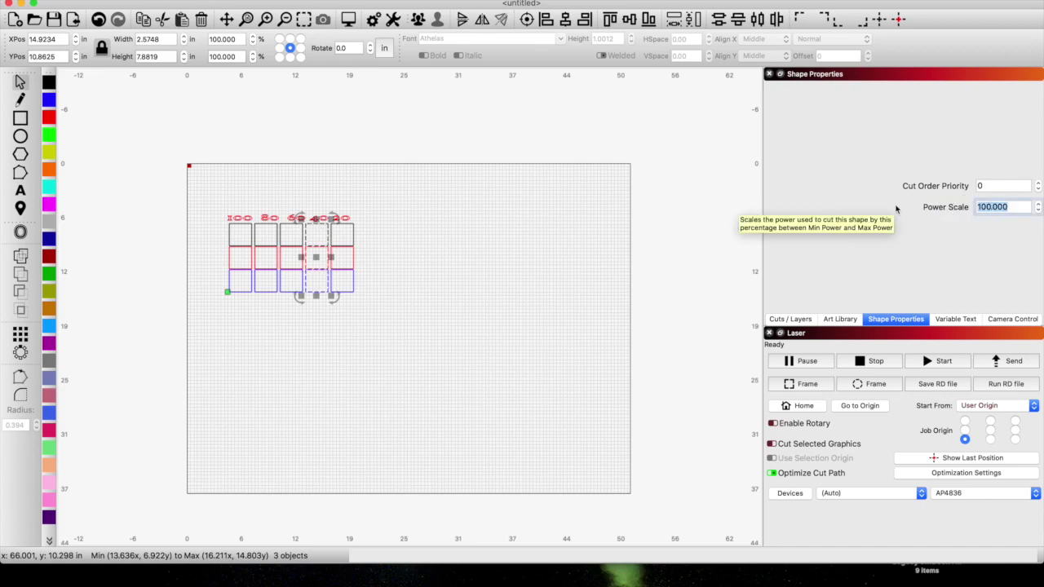
pyautogui.write('40')
pyautogui.press('Return')
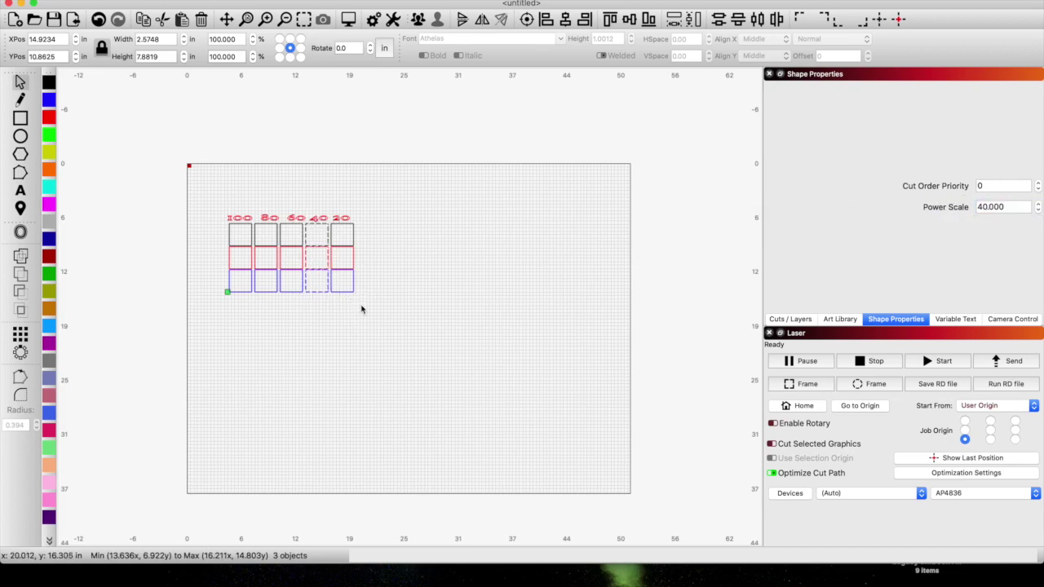
pyautogui.moveTo(355, 303); pyautogui.dragTo(347, 243)
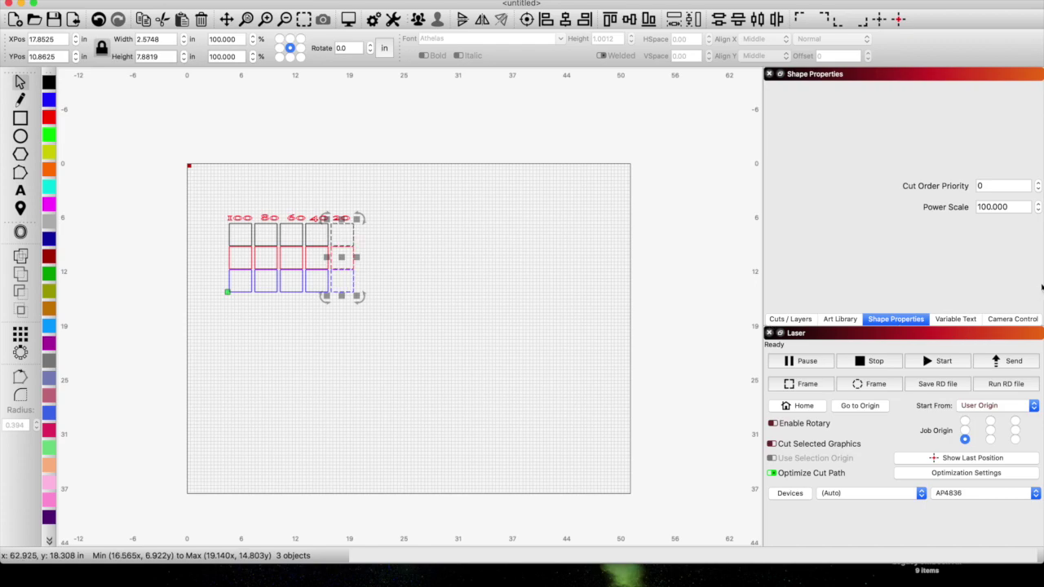
pyautogui.click(921, 208)
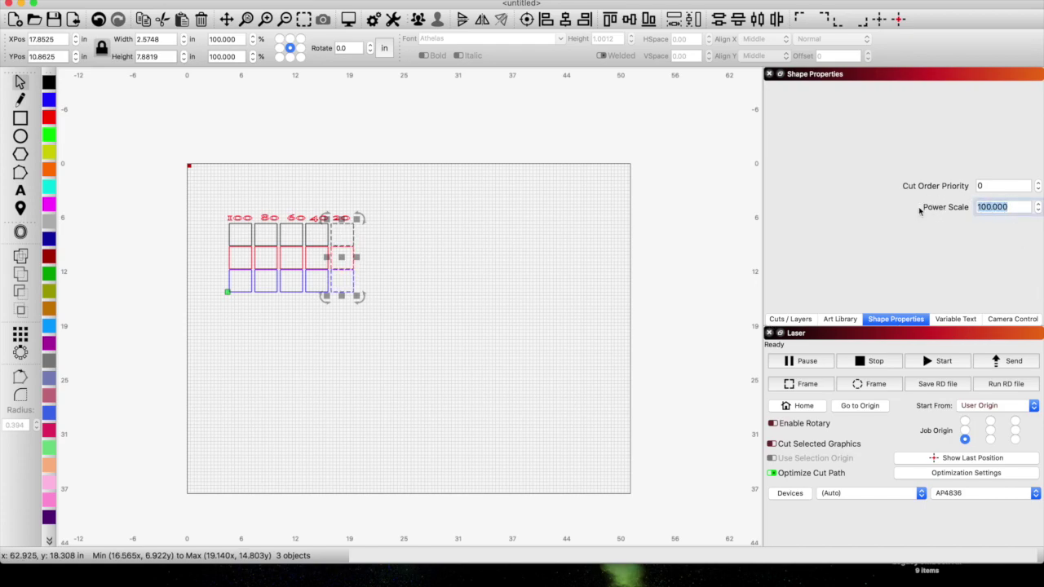
pyautogui.write('20')
pyautogui.press('Return')
pyautogui.click(494, 315)
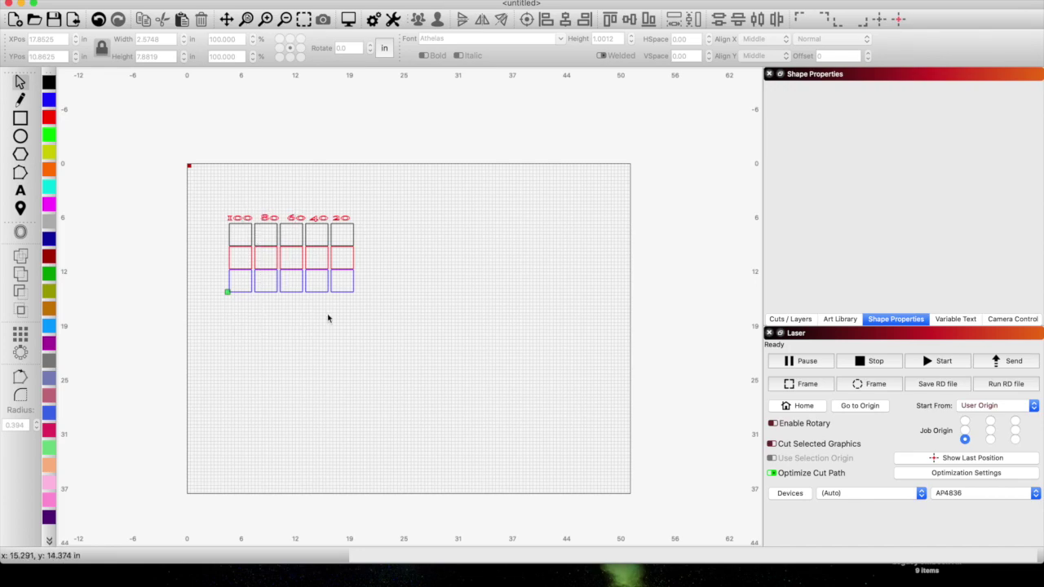
pyautogui.click(349, 21)
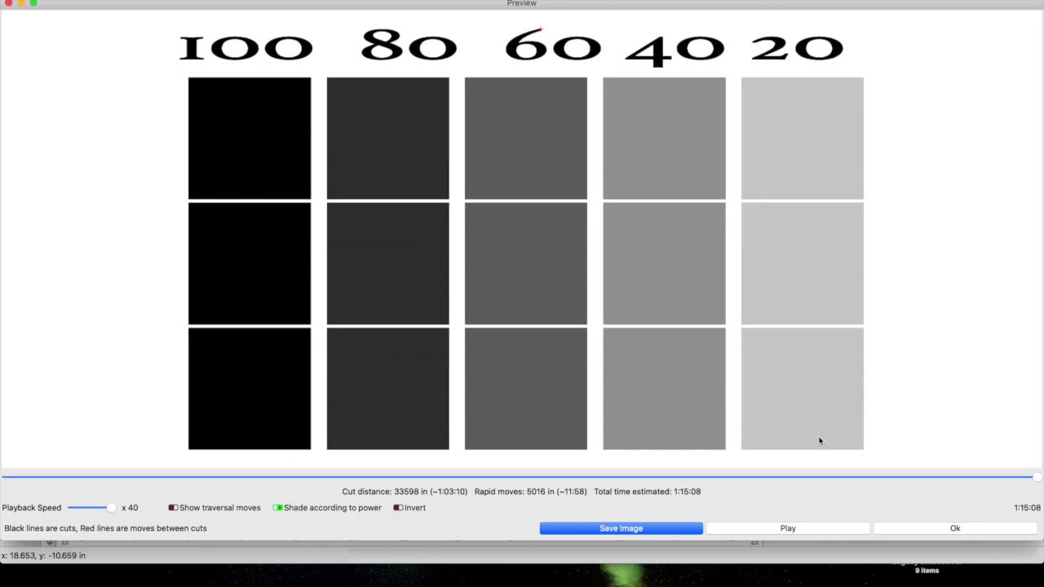
pyautogui.click(992, 527)
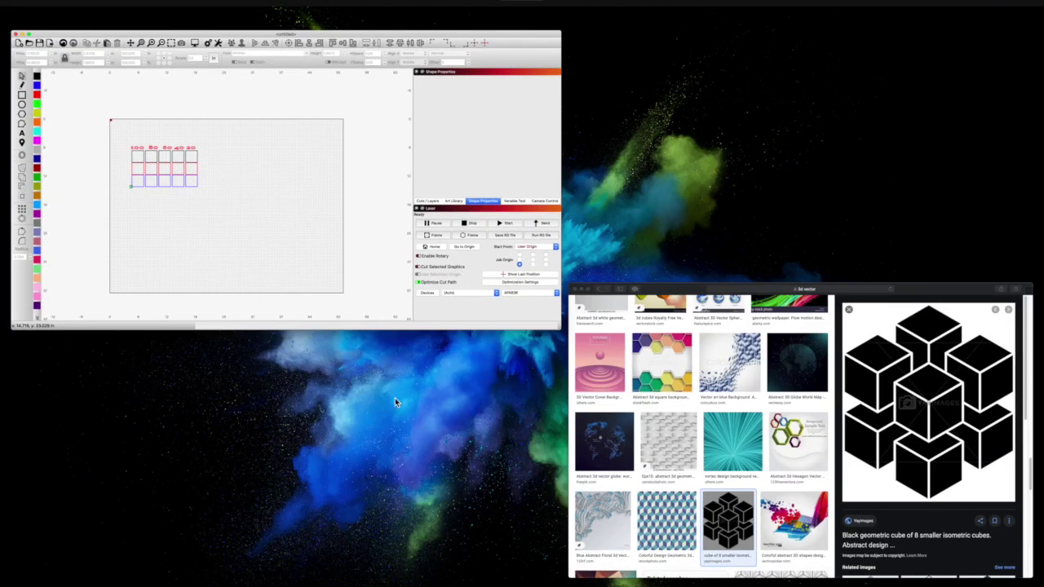
# Copy the black isometric-cube image from Google Images results and return to LightBurn's canvas
pyautogui.click(734, 412)
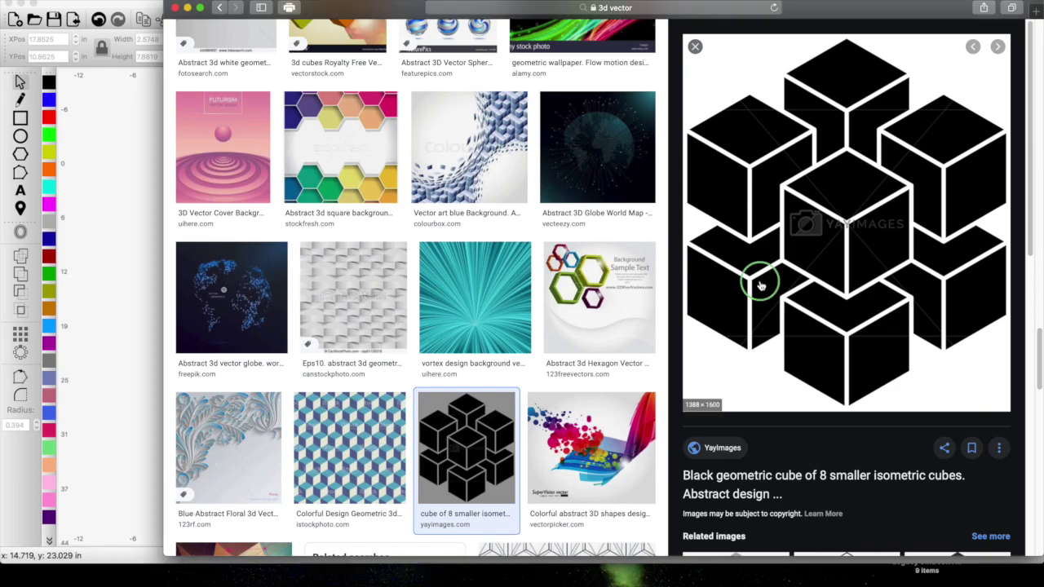
pyautogui.rightClick(766, 295)
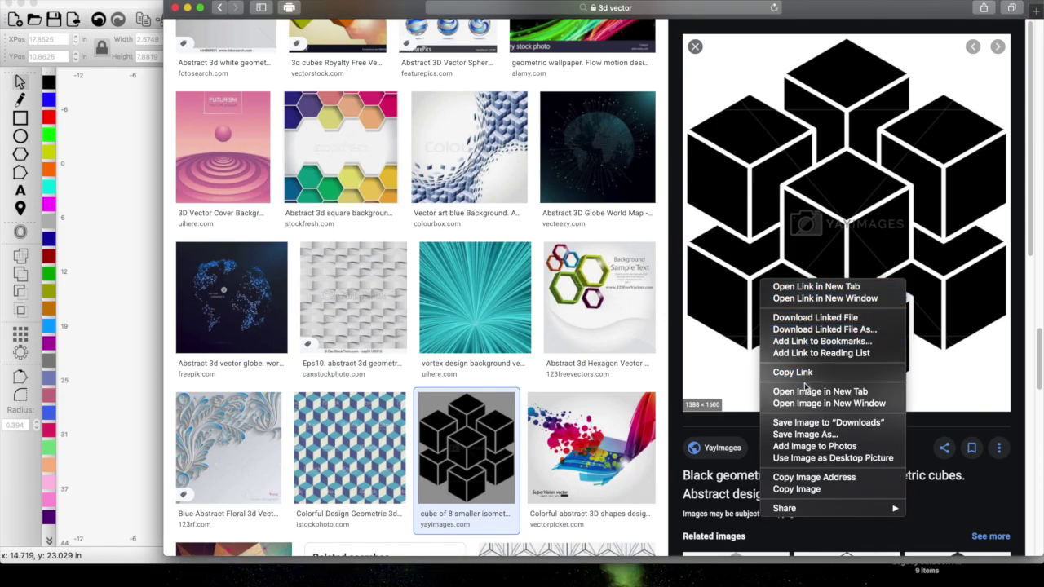
pyautogui.click(826, 489)
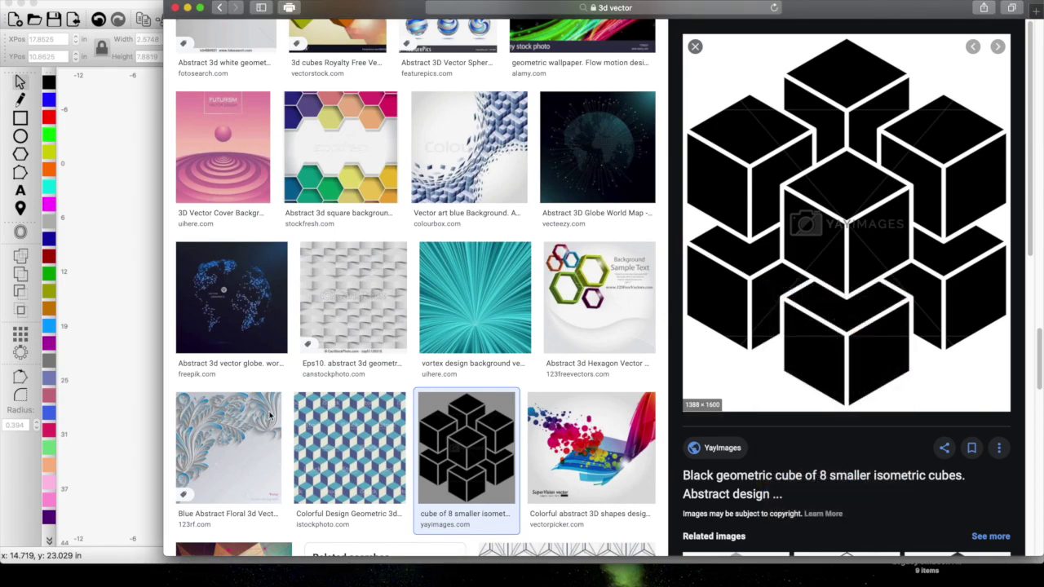
pyautogui.click(128, 422)
pyautogui.rightClick(439, 315)
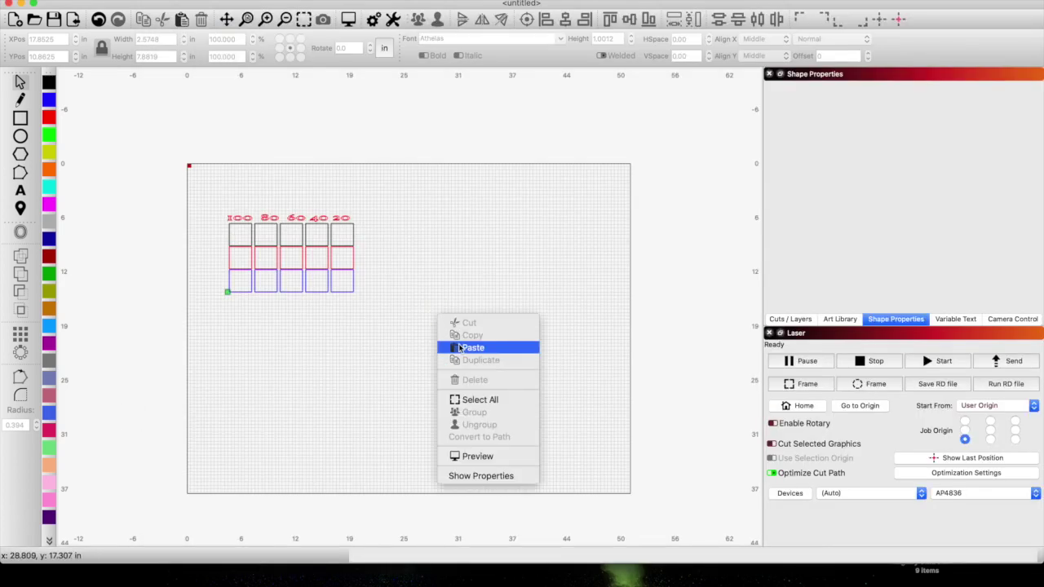
# Paste the black isometric-cube image onto the canvas and move it right of the test grid
pyautogui.click(459, 348)
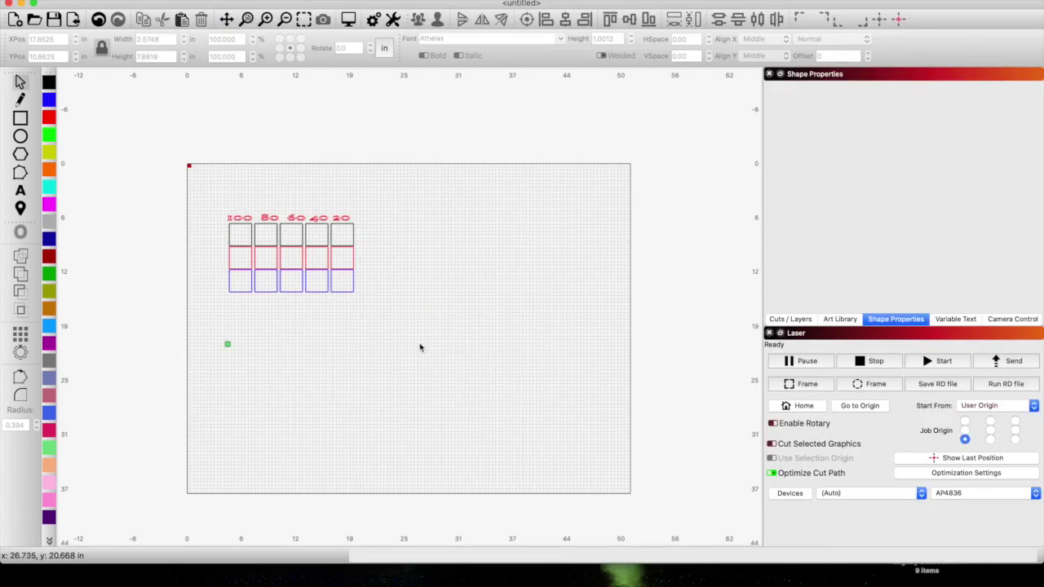
pyautogui.scroll(-2, 417, 348)
pyautogui.scroll(5, 417, 348)
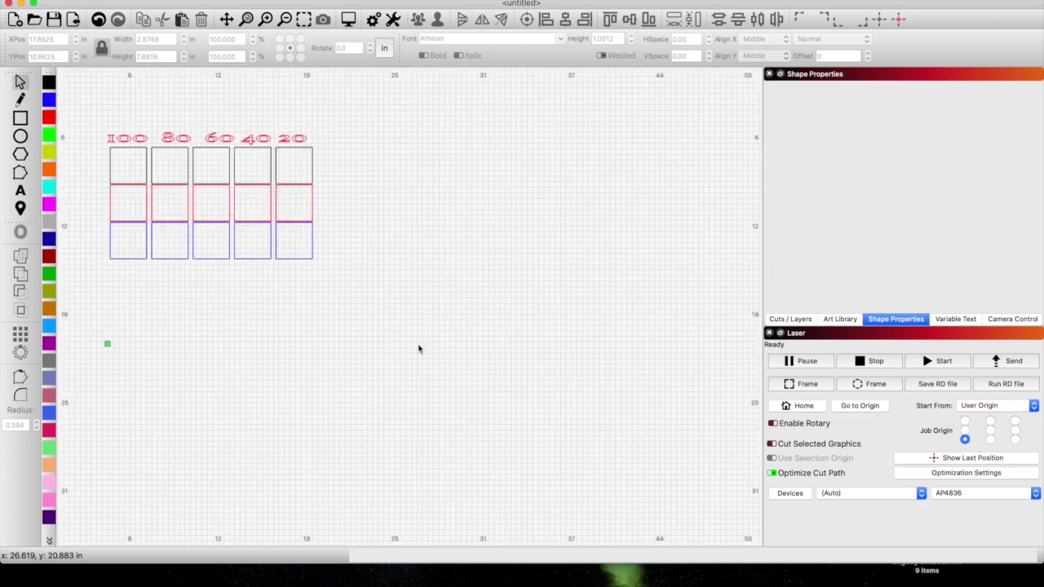
pyautogui.rightClick(417, 348)
pyautogui.click(451, 378)
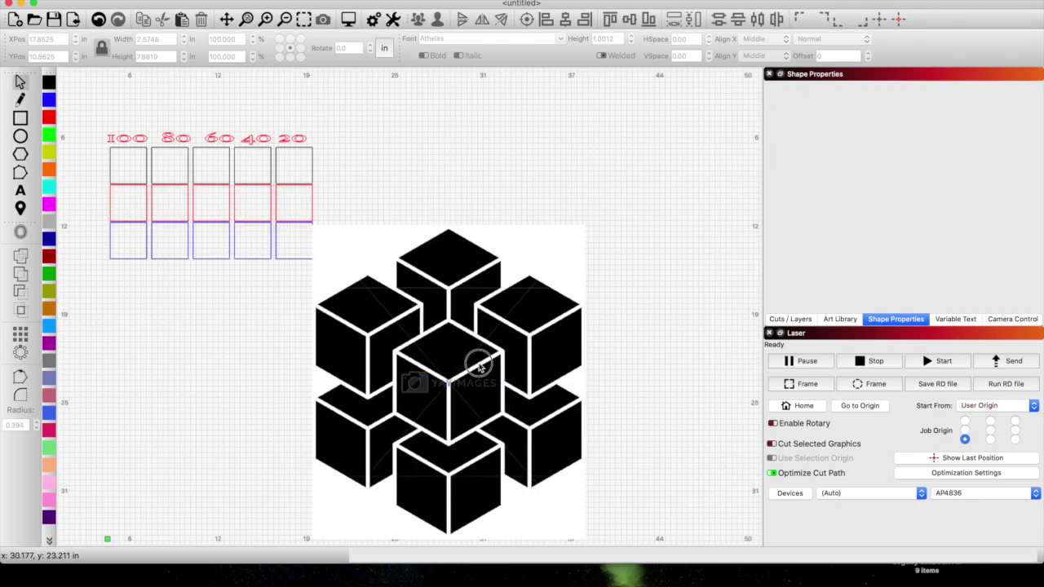
pyautogui.moveTo(479, 361); pyautogui.dragTo(420, 274)
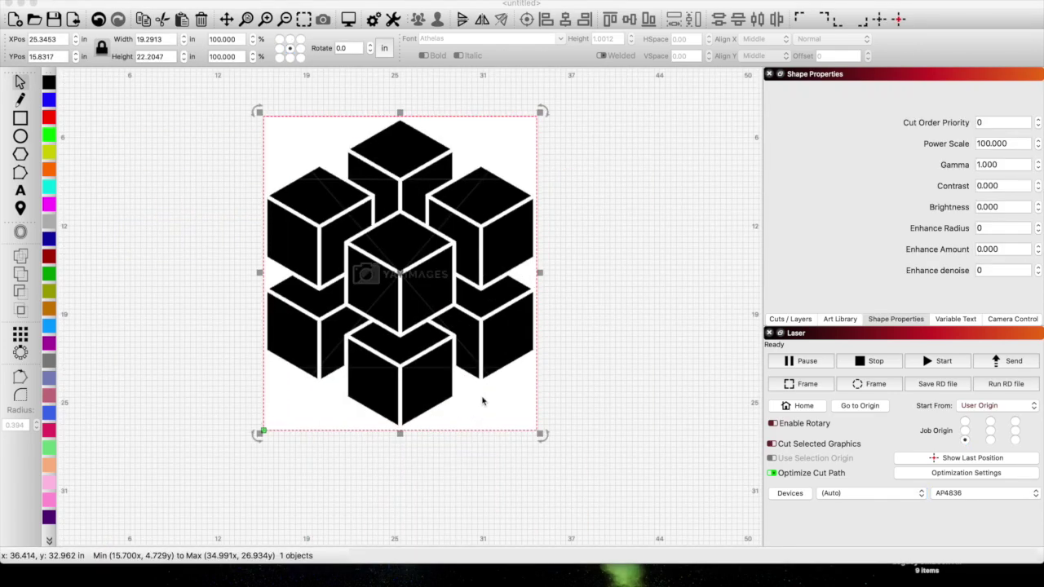
pyautogui.click(482, 401)
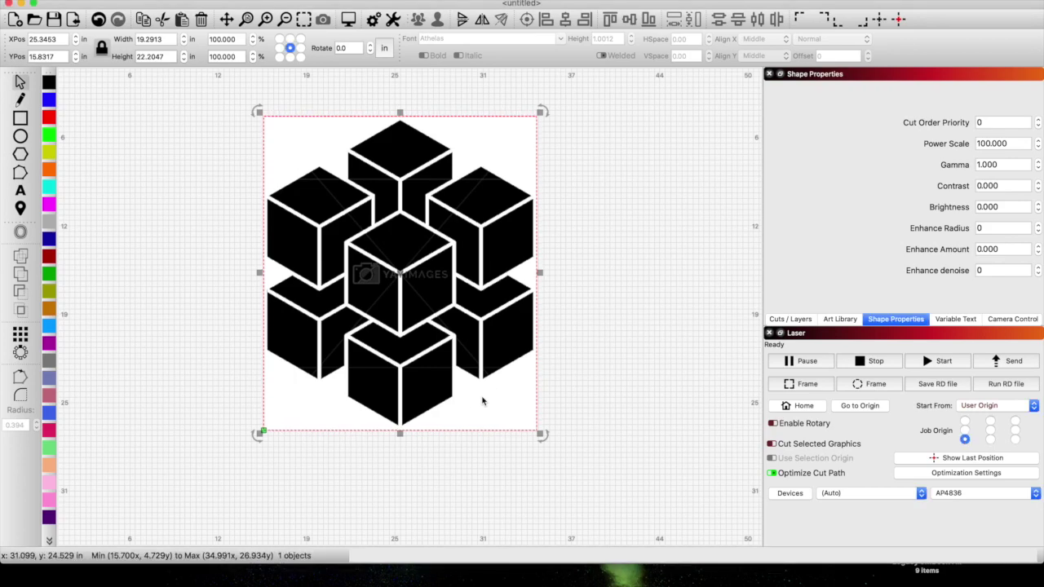
# Trace the cube image into red vectors with Fade Image checked, then delete the original bitmap
pyautogui.hotkey('alt', 't')
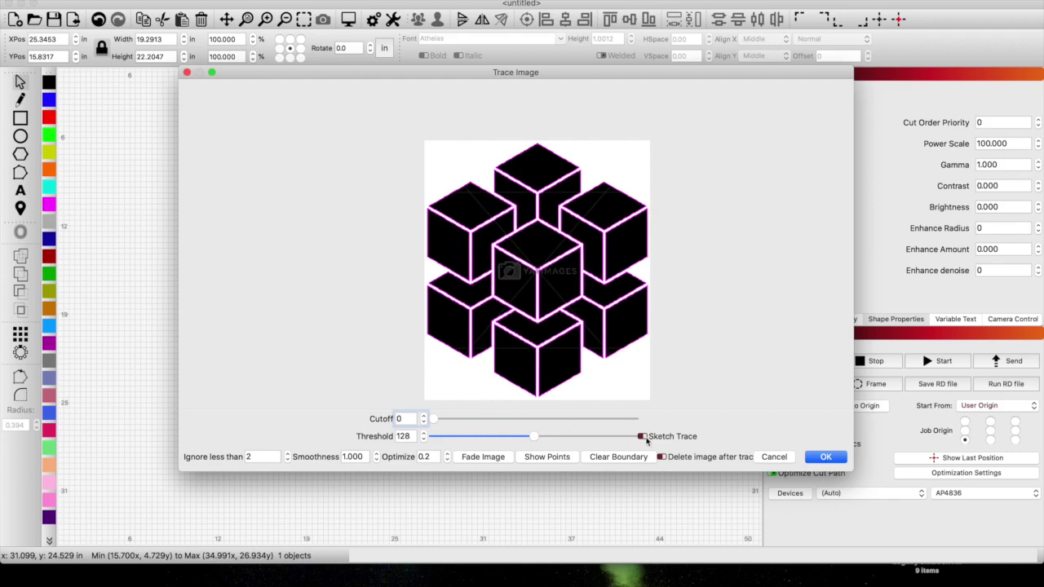
pyautogui.click(788, 458)
pyautogui.rightClick(385, 349)
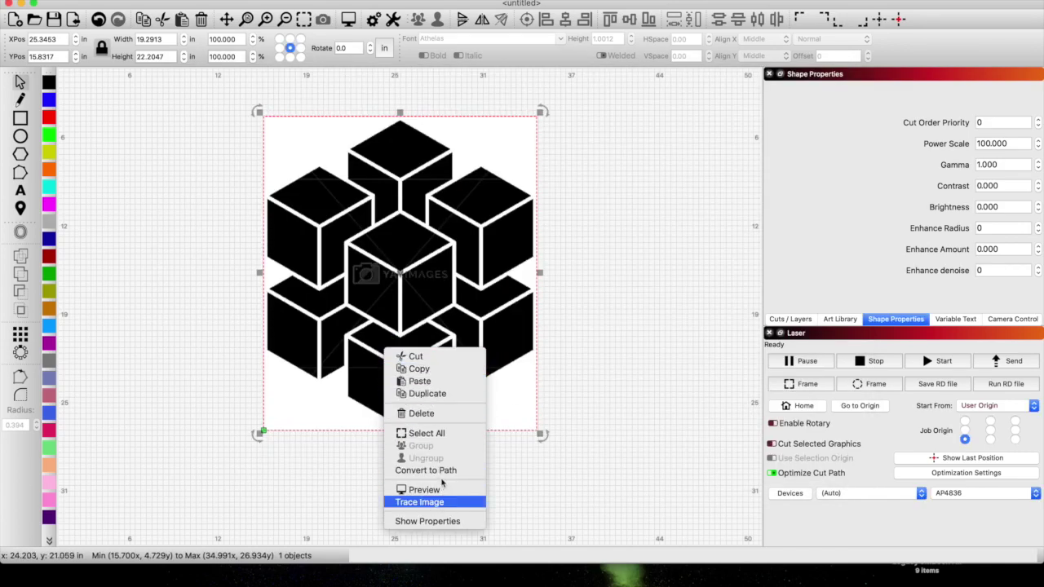
pyautogui.click(431, 502)
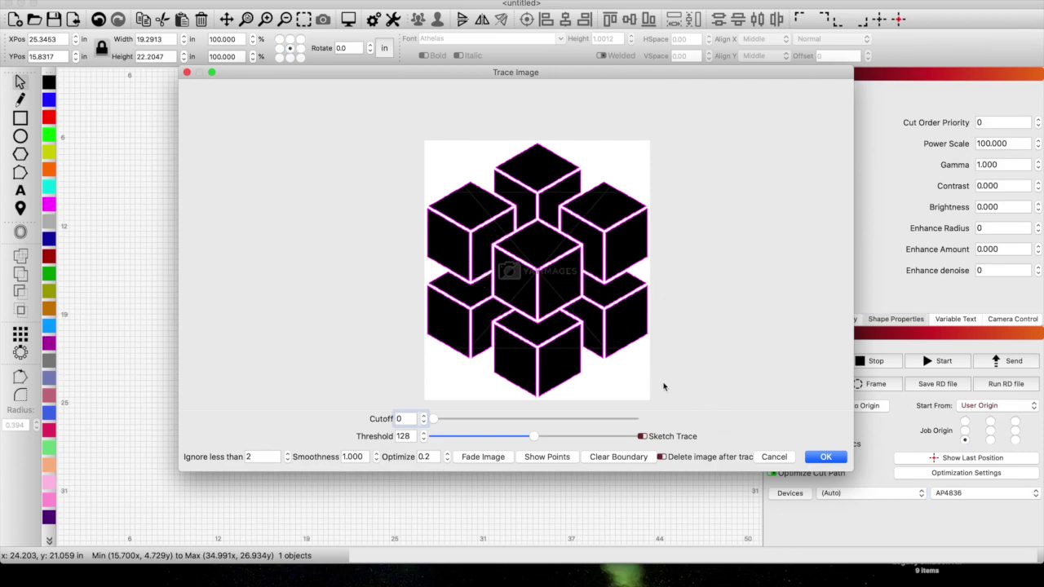
pyautogui.scroll(5, 515, 314)
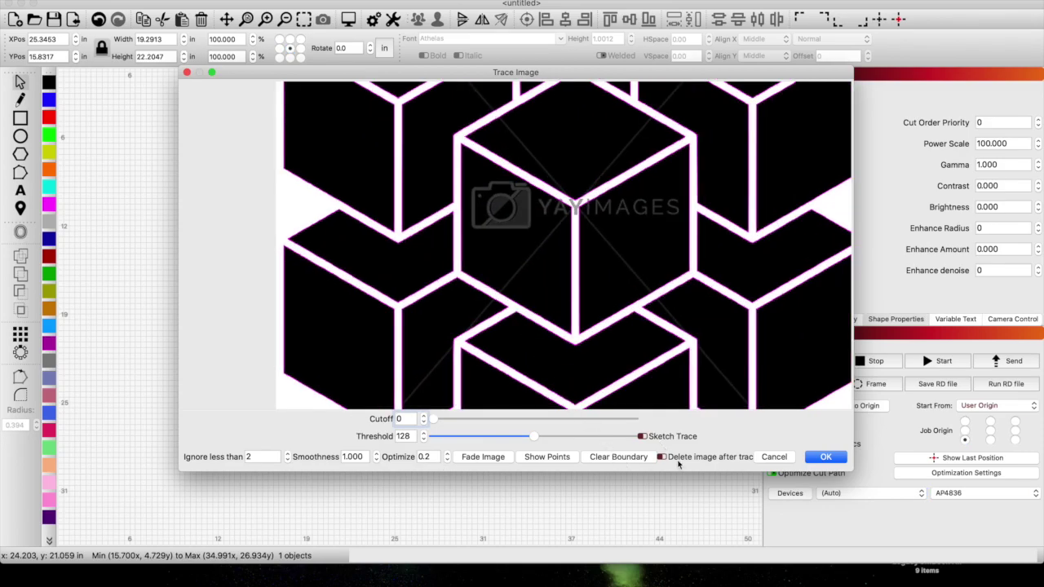
pyautogui.click(481, 457)
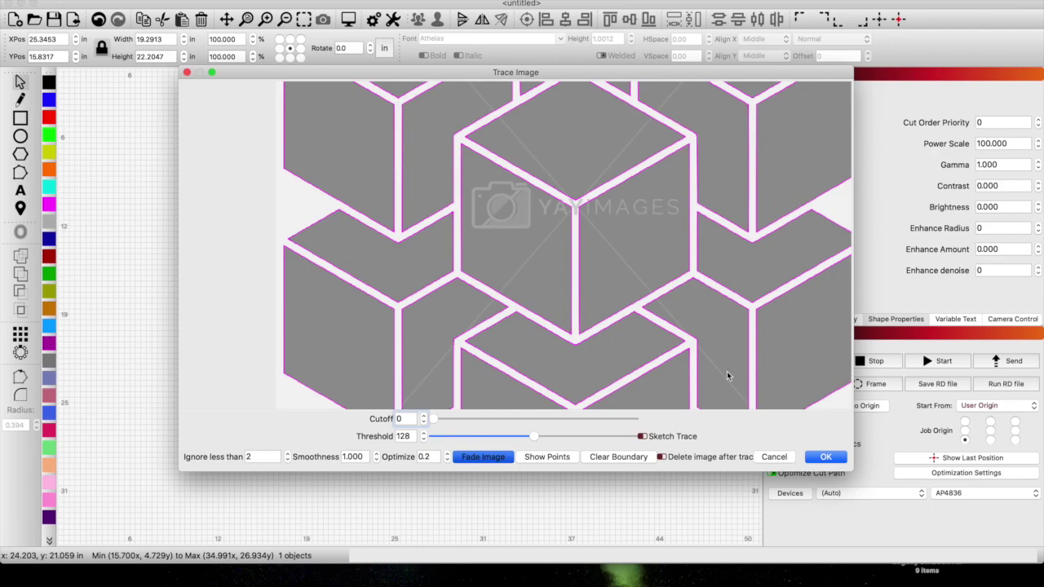
pyautogui.click(826, 459)
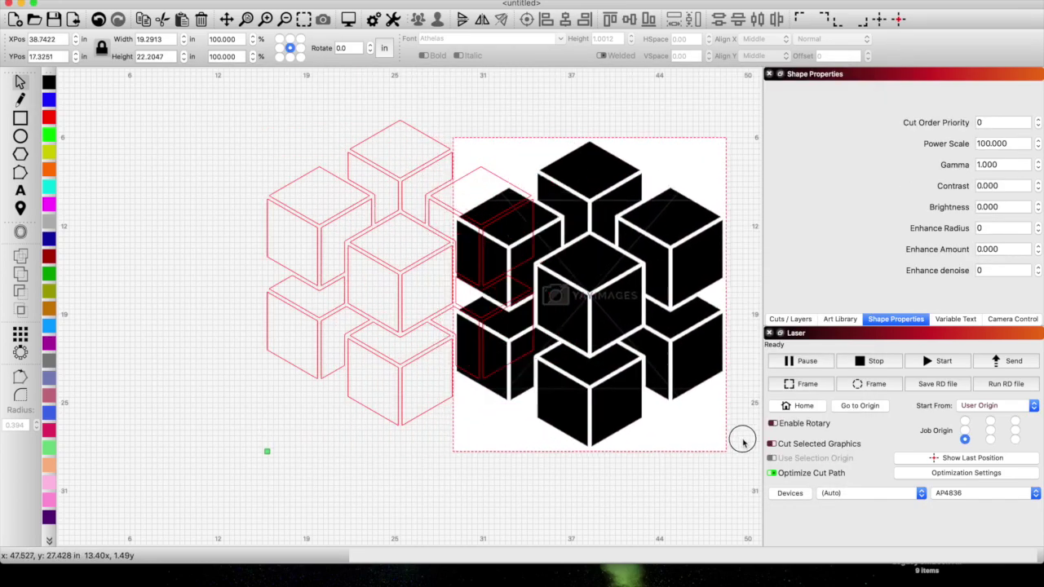
pyautogui.press('Delete')
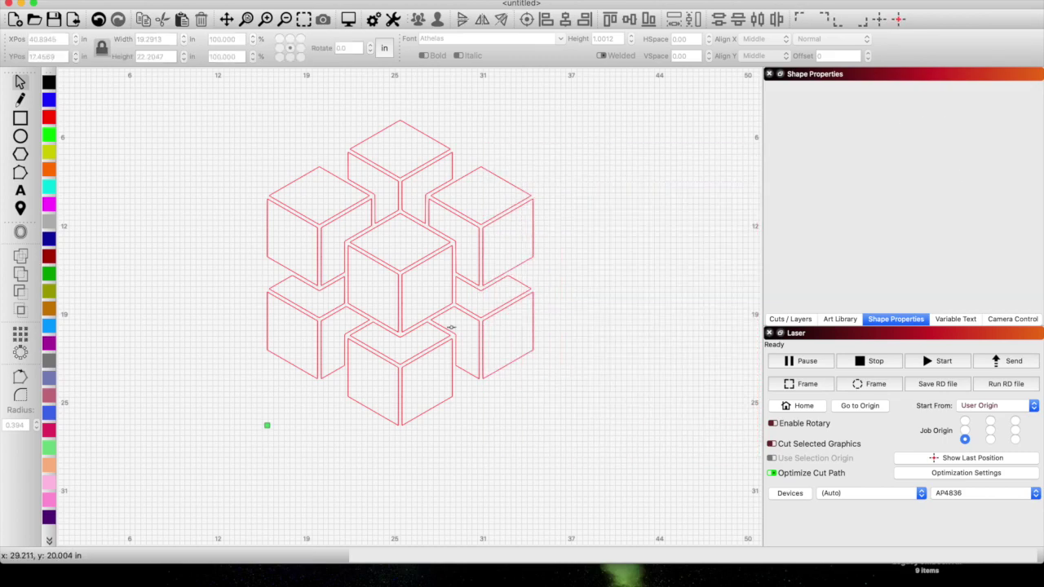
# Ungroup the traced cube outline so each cube face becomes a separate shape
pyautogui.click(440, 310)
pyautogui.rightClick(439, 310)
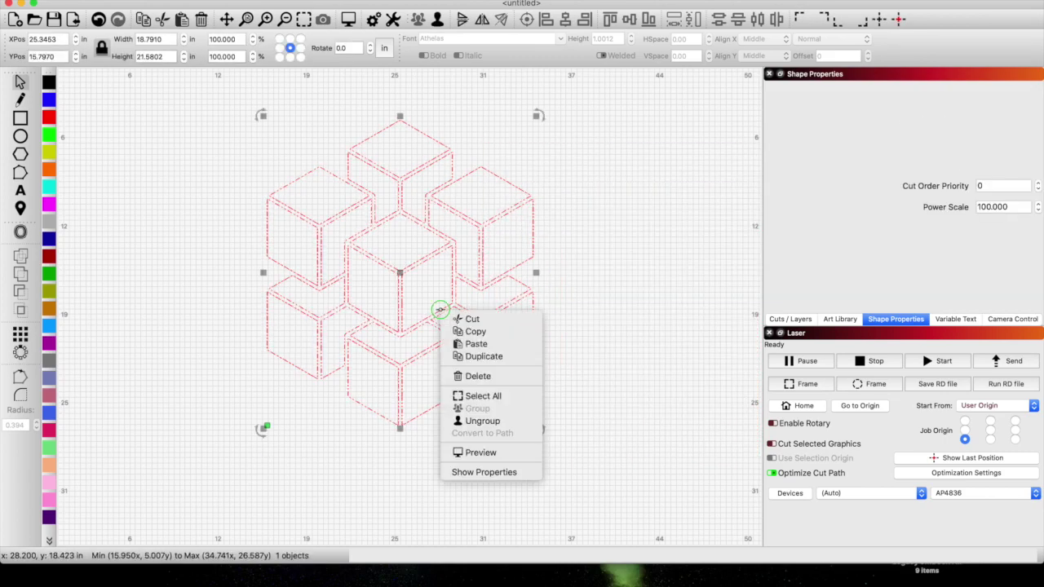
pyautogui.click(490, 421)
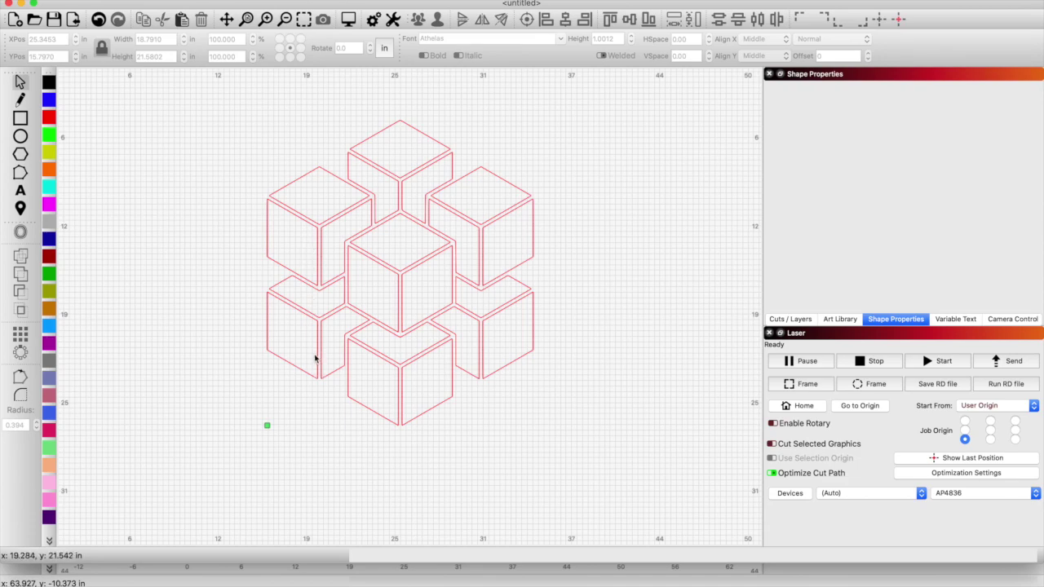
pyautogui.click(273, 295)
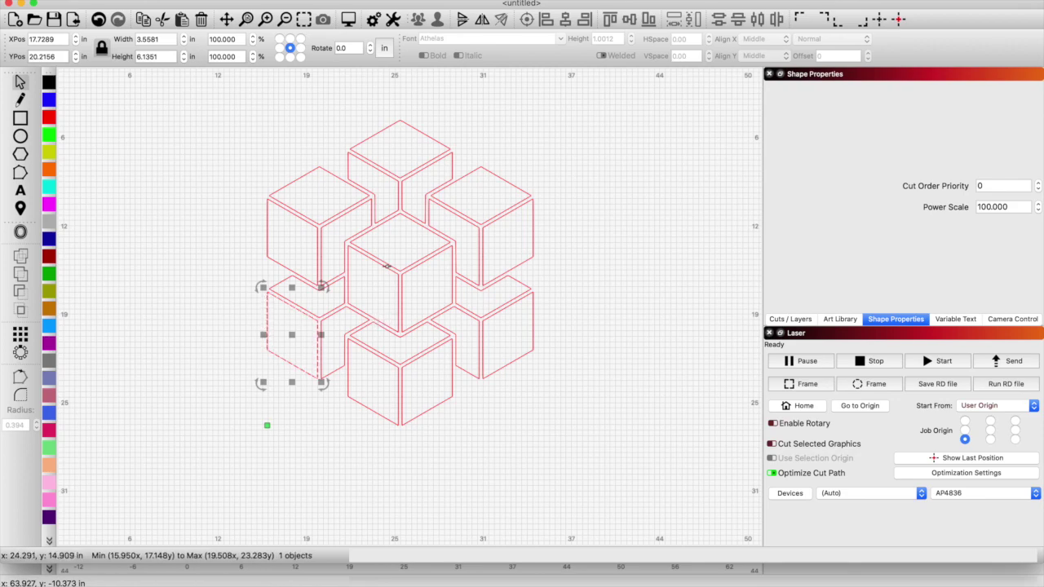
# Select the top faces of all seven cubes together
pyautogui.click(296, 188)
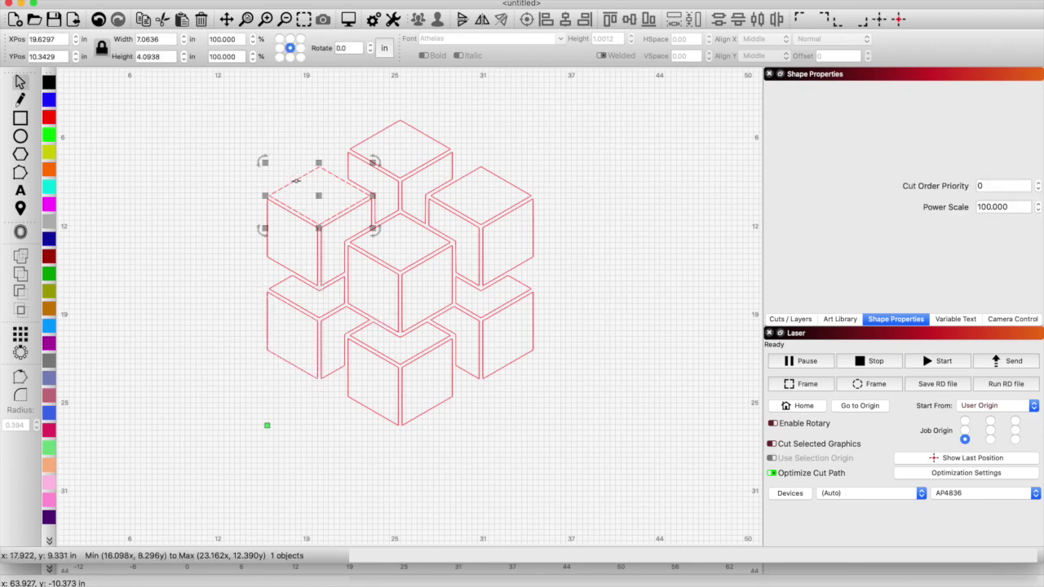
pyautogui.keyDown('shift'); pyautogui.click(359, 146); pyautogui.keyUp('shift')
pyautogui.keyDown('shift'); pyautogui.click(495, 176); pyautogui.keyUp('shift')
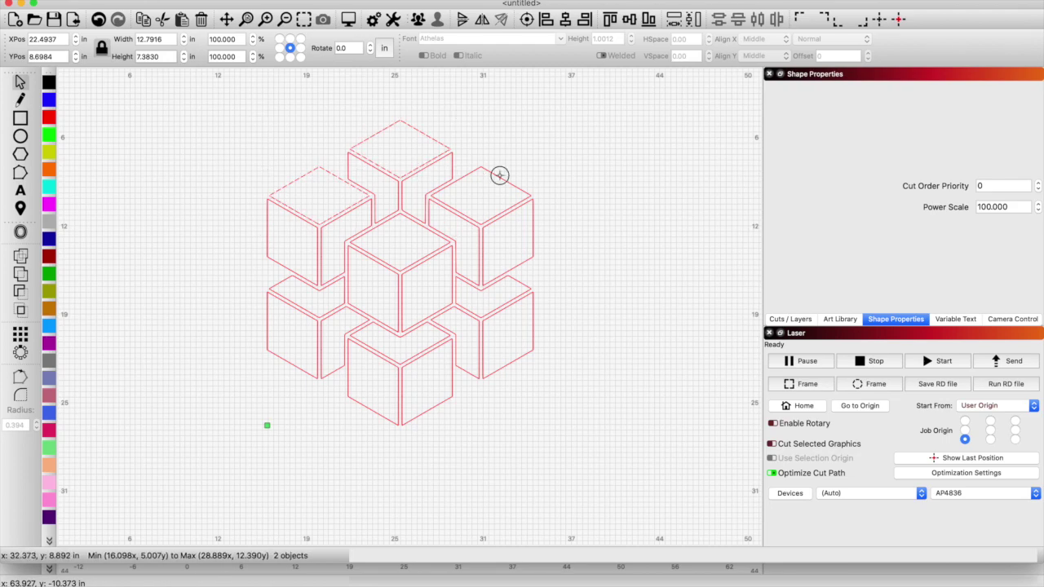
pyautogui.keyDown('shift'); pyautogui.click(524, 284); pyautogui.keyUp('shift')
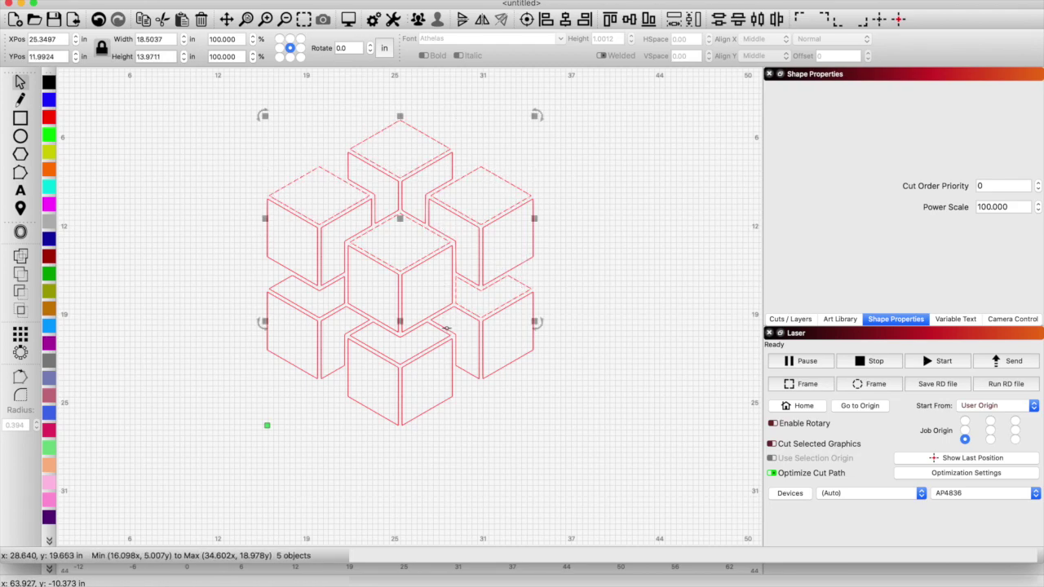
pyautogui.keyDown('shift'); pyautogui.click(446, 333); pyautogui.keyUp('shift')
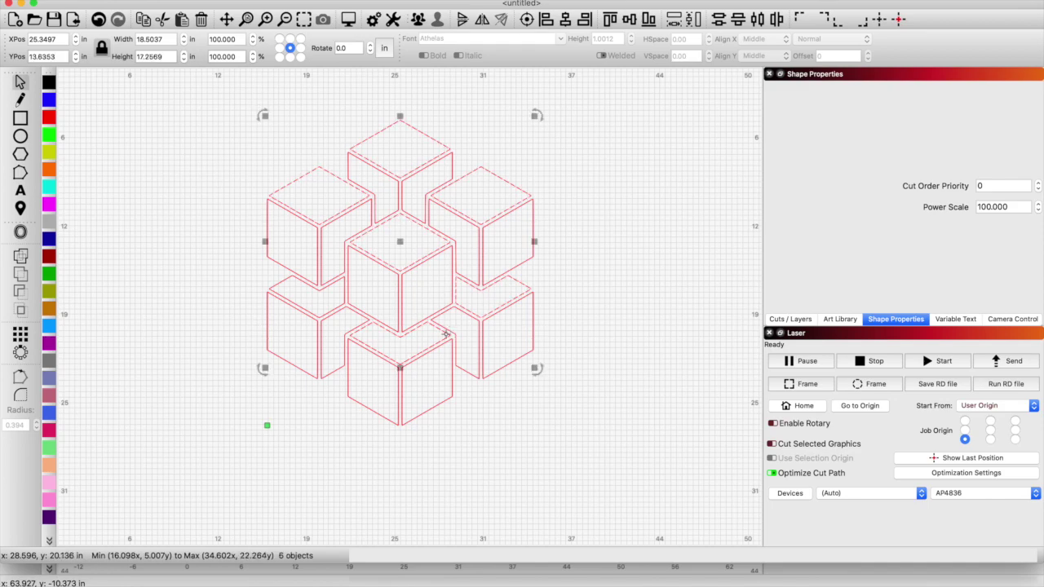
pyautogui.keyDown('shift'); pyautogui.click(329, 311); pyautogui.keyUp('shift')
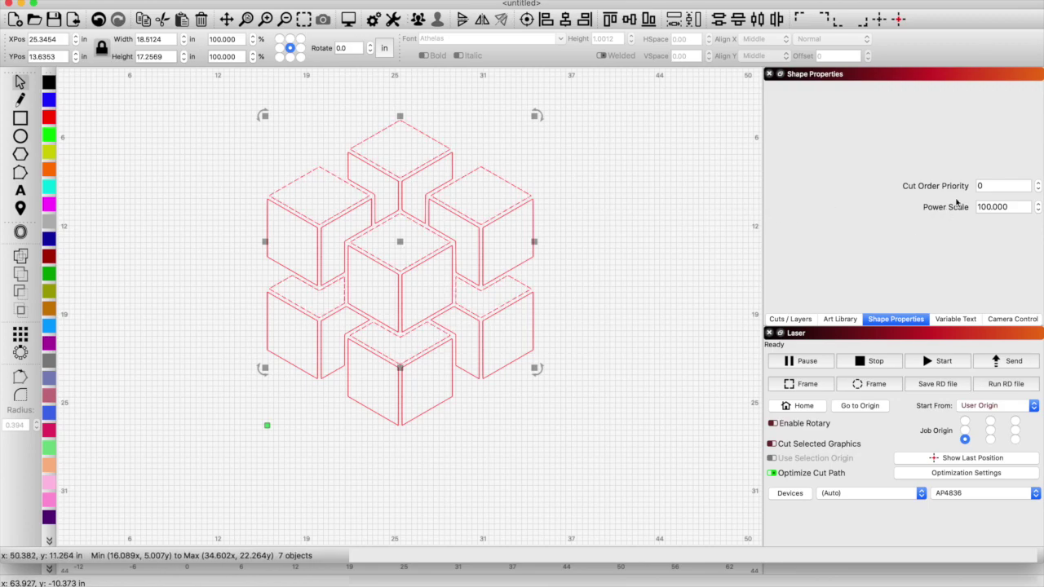
# Set the selected top faces' Power Scale to 12 and deselect them
pyautogui.click(1018, 206)
pyautogui.doubleClick(1018, 206)
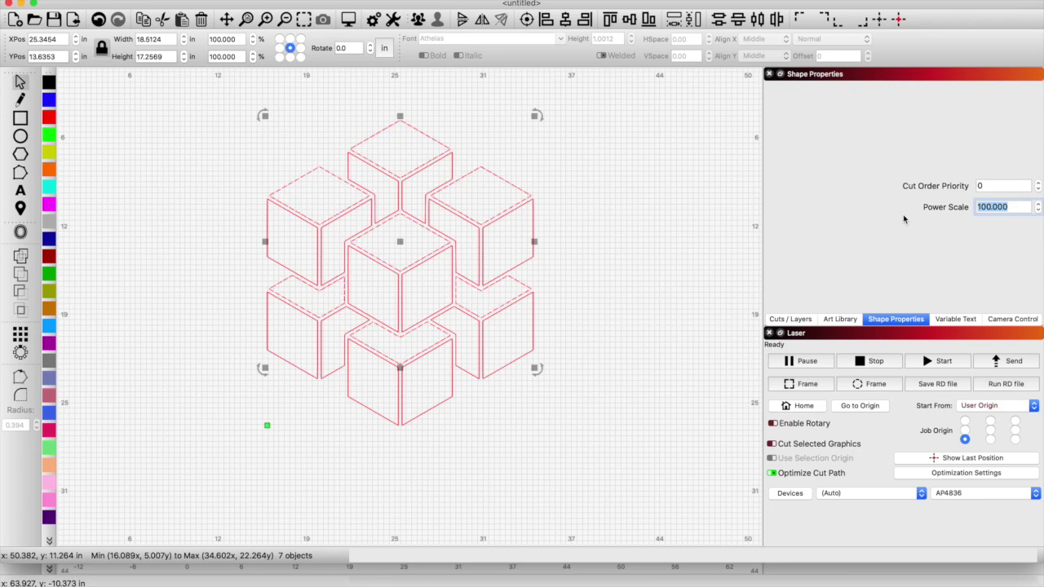
pyautogui.write('12')
pyautogui.press('Return')
pyautogui.click(620, 354)
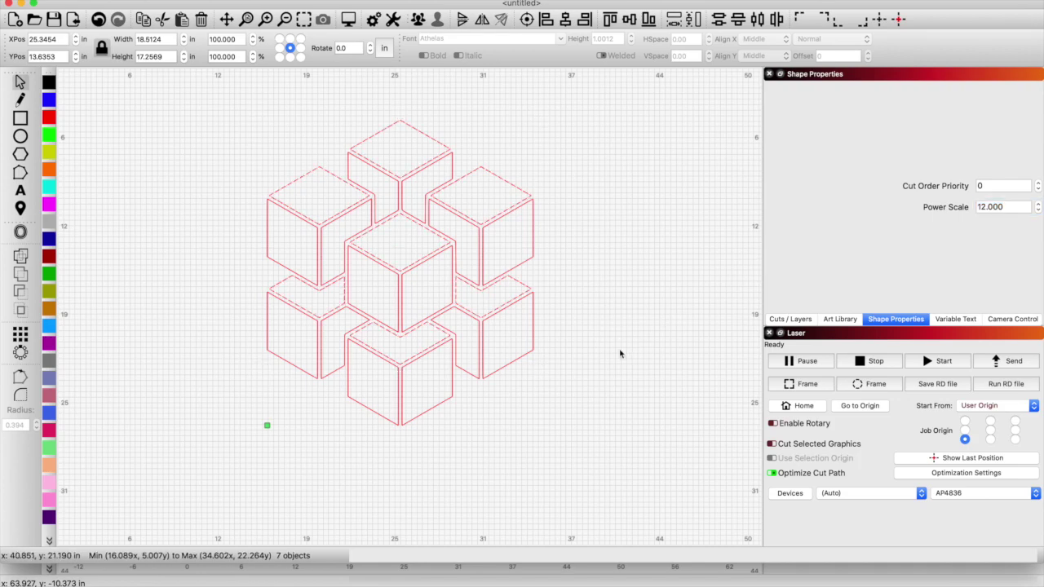
# Select the right-hand faces of all seven cubes together
pyautogui.click(435, 410)
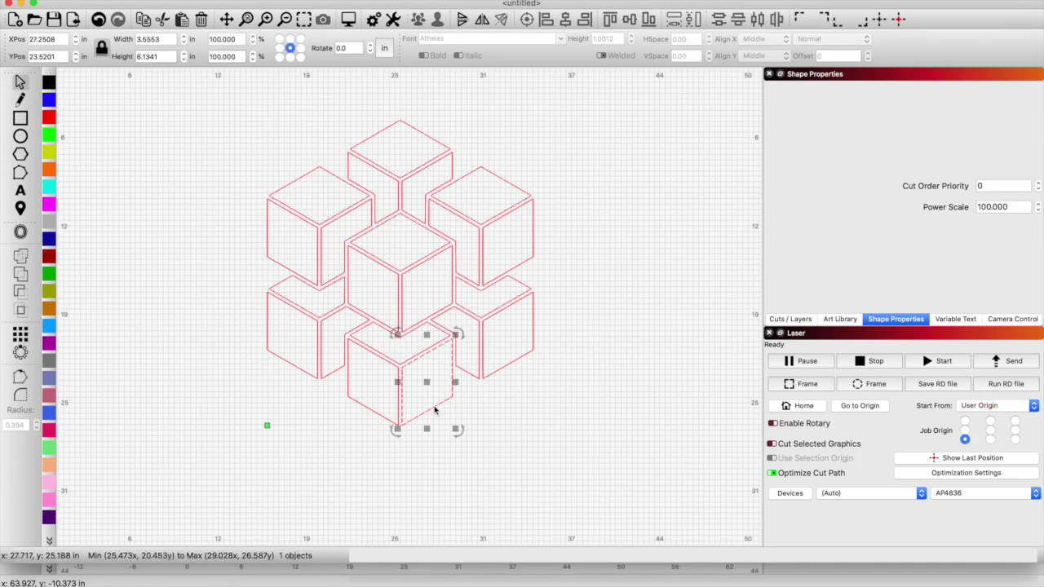
pyautogui.keyDown('shift'); pyautogui.click(511, 363); pyautogui.keyUp('shift')
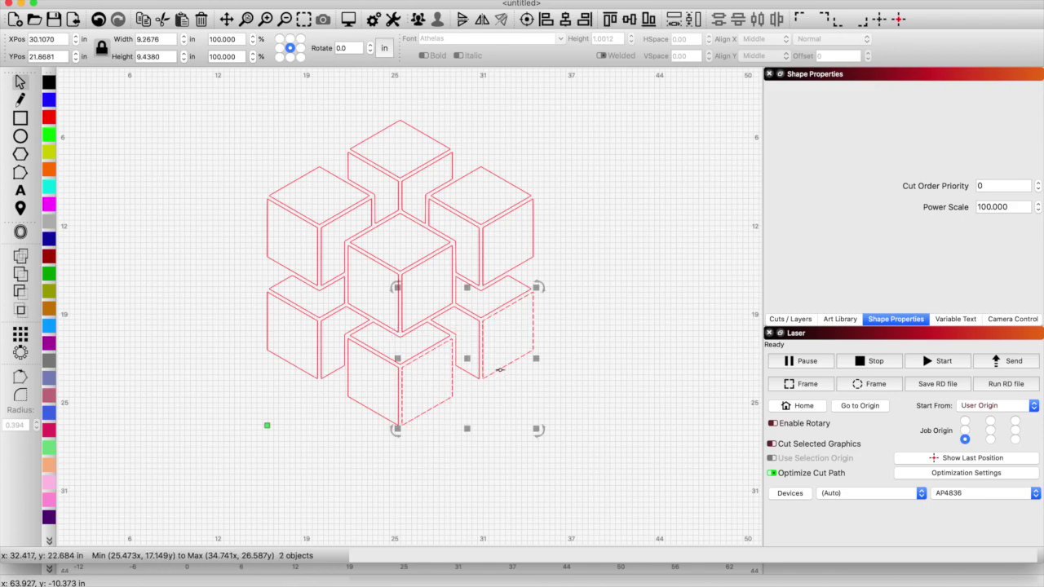
pyautogui.keyDown('shift'); pyautogui.click(531, 269); pyautogui.keyUp('shift')
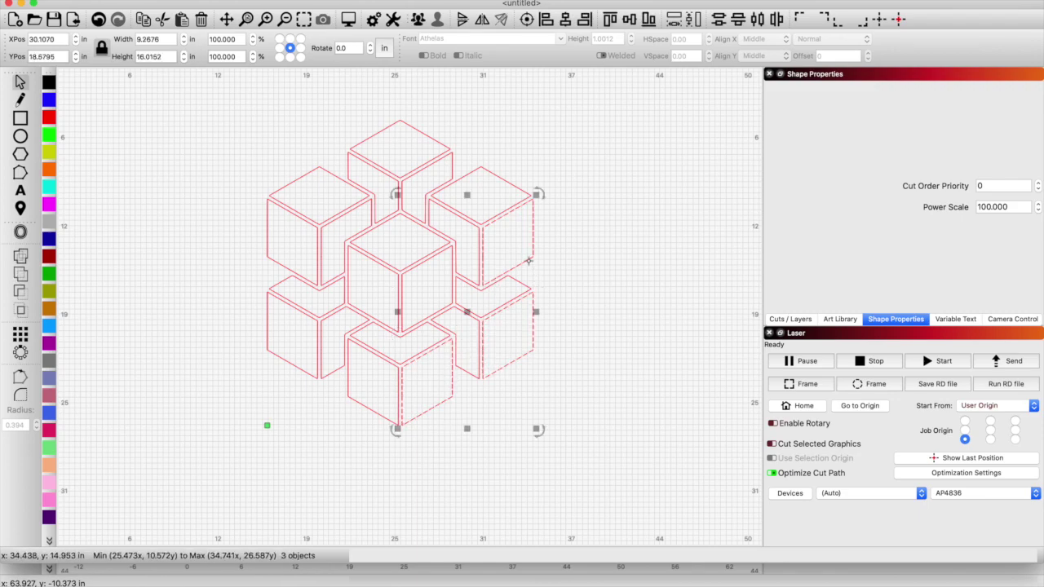
pyautogui.keyDown('shift'); pyautogui.click(443, 258); pyautogui.keyUp('shift')
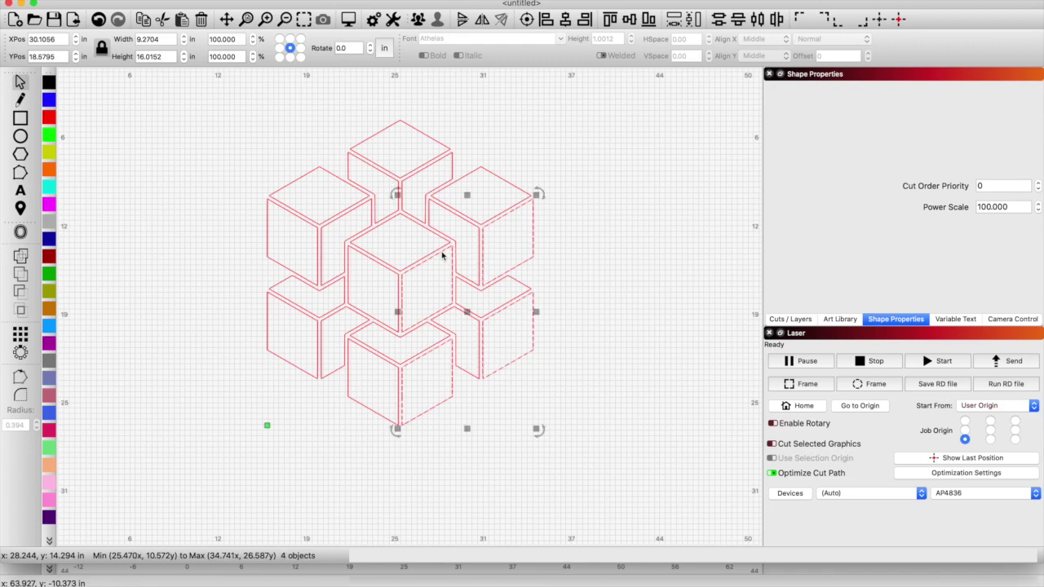
pyautogui.keyDown('shift'); pyautogui.click(430, 171); pyautogui.keyUp('shift')
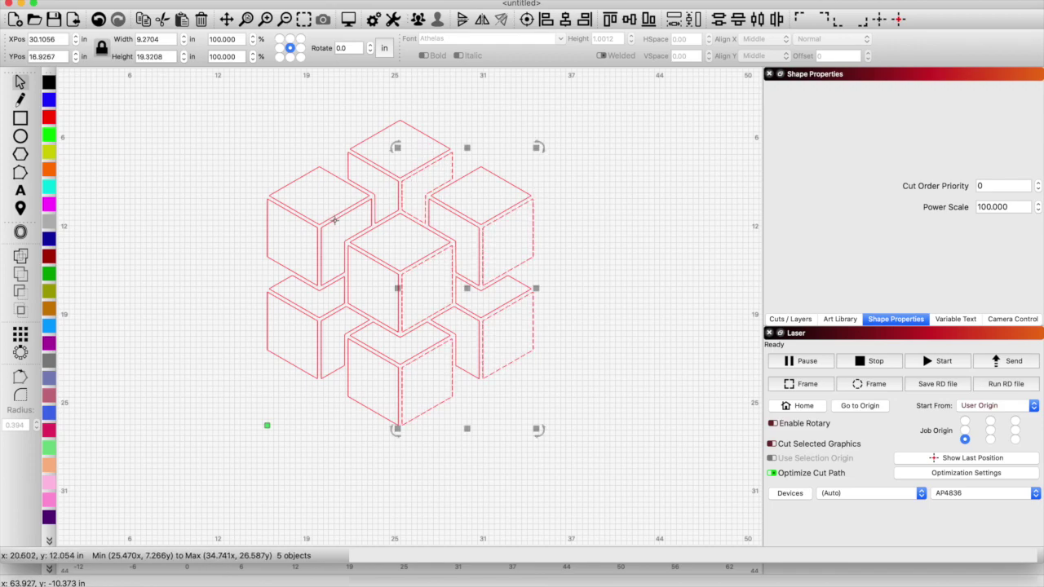
pyautogui.keyDown('shift'); pyautogui.click(334, 312); pyautogui.keyUp('shift')
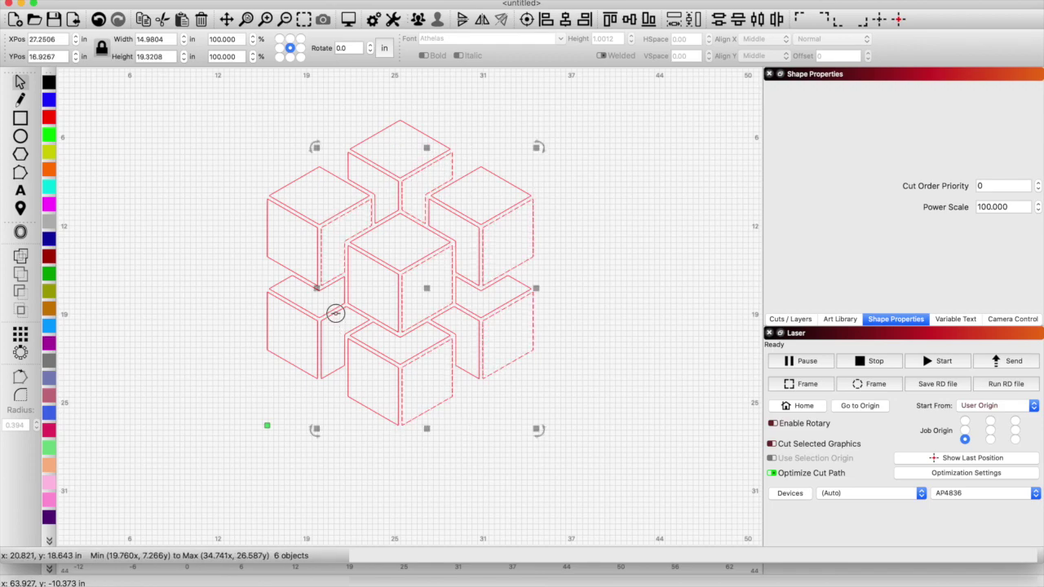
pyautogui.keyDown('shift'); pyautogui.click(334, 313); pyautogui.keyUp('shift')
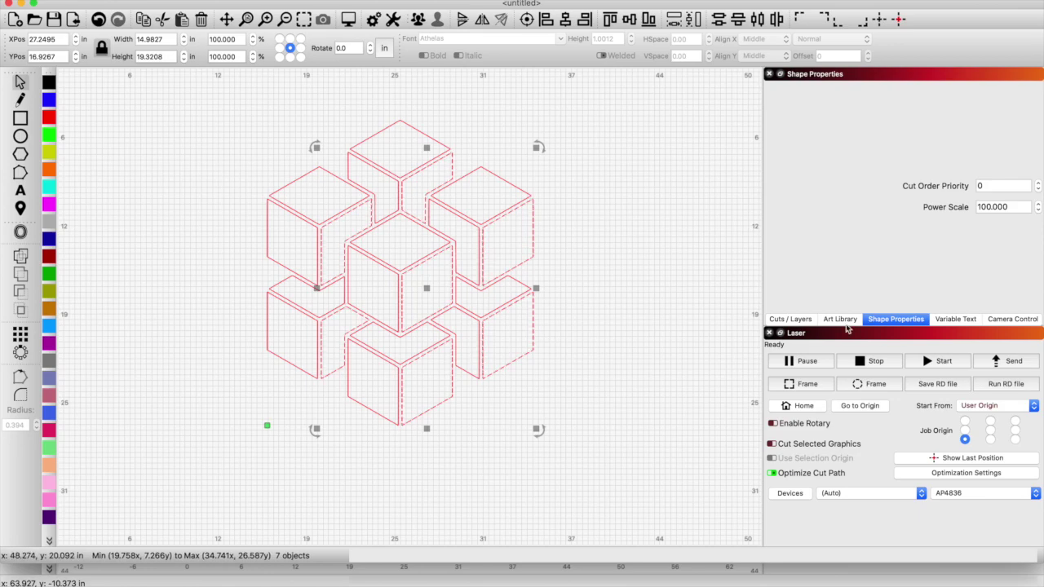
# Set the selected right faces' Power Scale to 40 and deselect them
pyautogui.doubleClick(1016, 207)
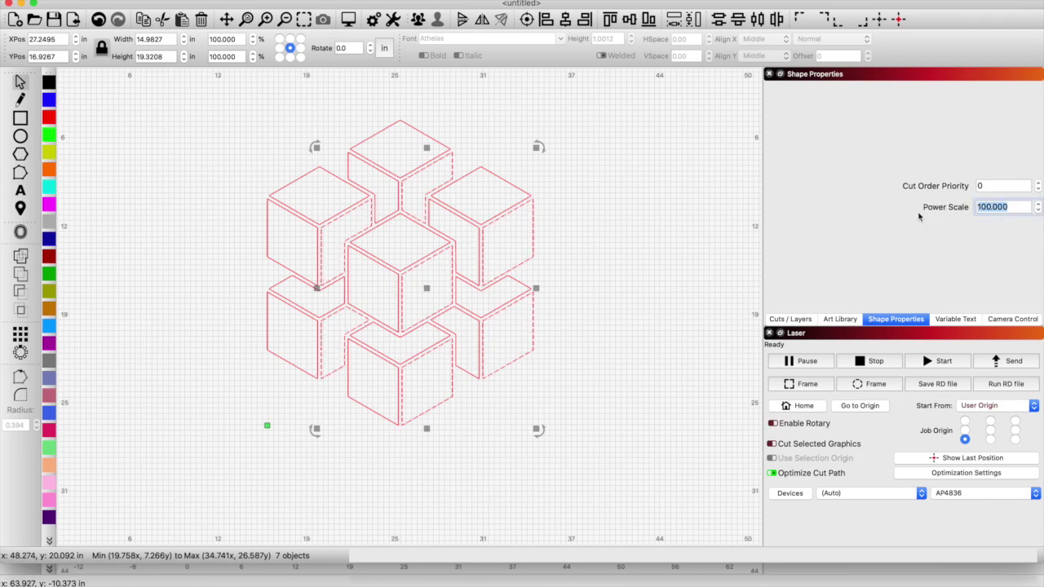
pyautogui.write('40')
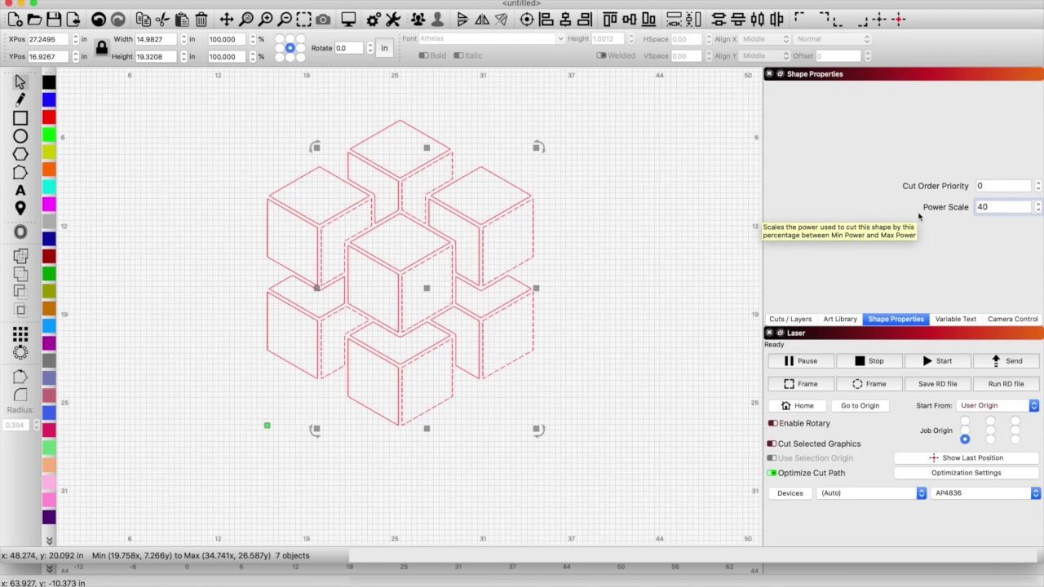
pyautogui.press('Return')
pyautogui.click(611, 396)
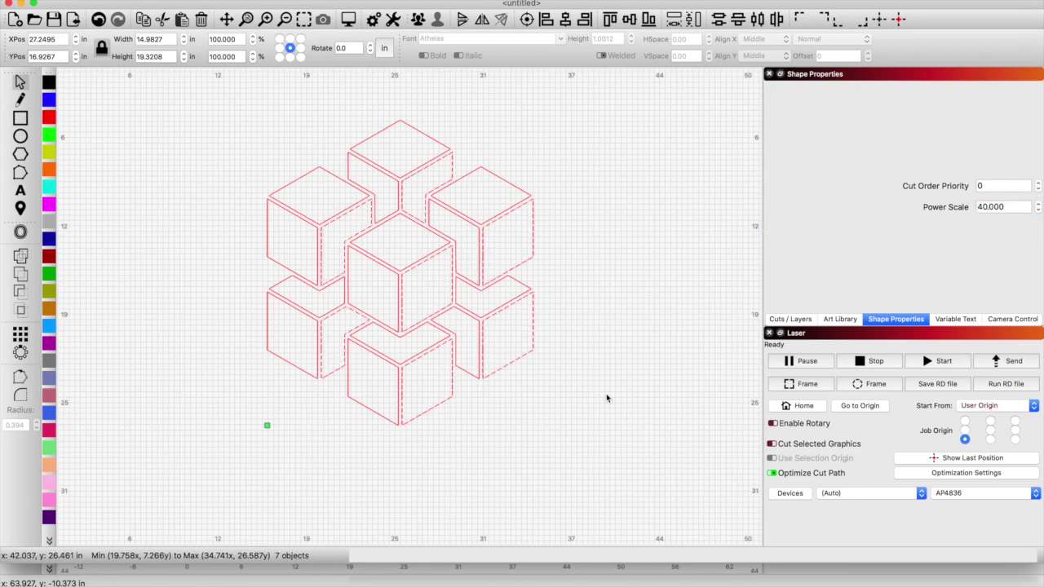
pyautogui.click(349, 19)
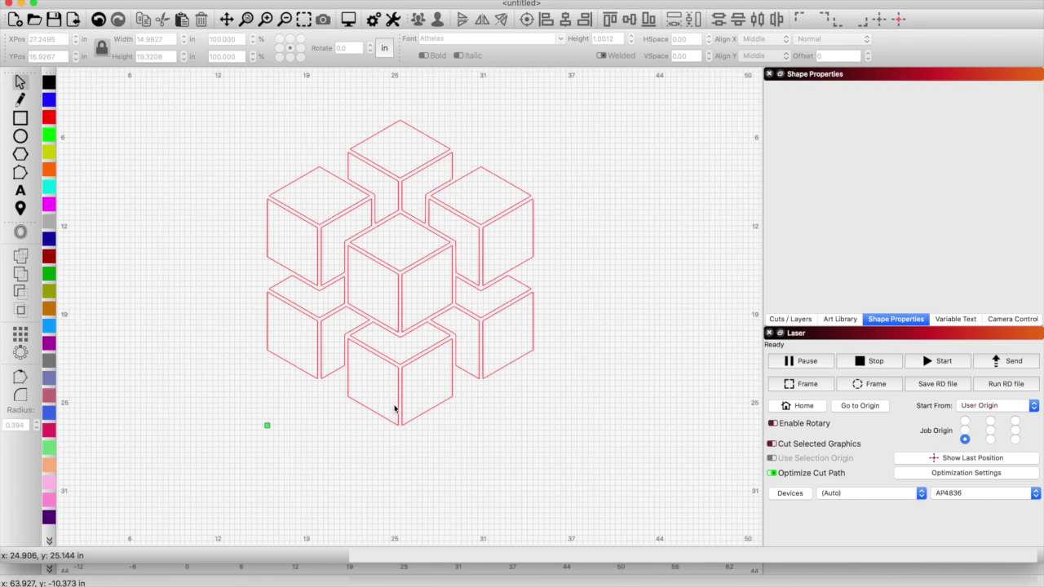
pyautogui.click(462, 438)
pyautogui.click(844, 322)
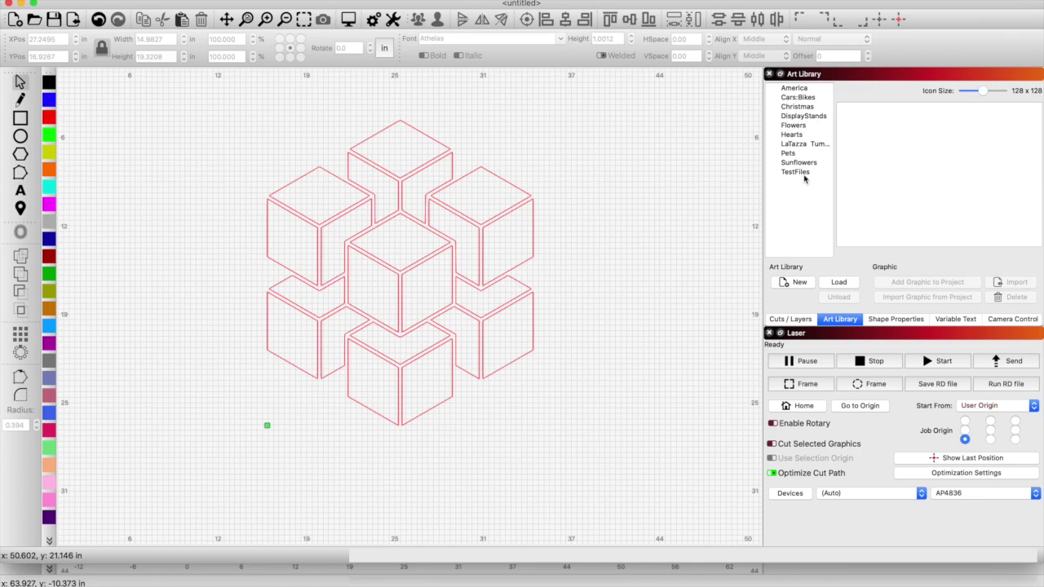
# Place the Art Library's TestFiles 'PowerScale Test INCH' grid on the canvas beside the cubes
pyautogui.click(805, 173)
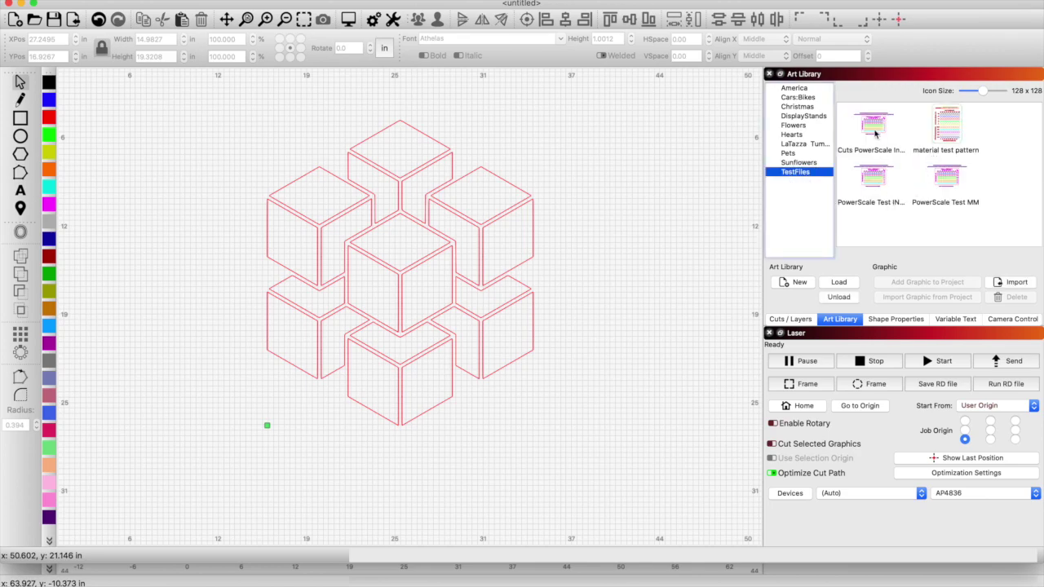
pyautogui.scroll(-5, 621, 261)
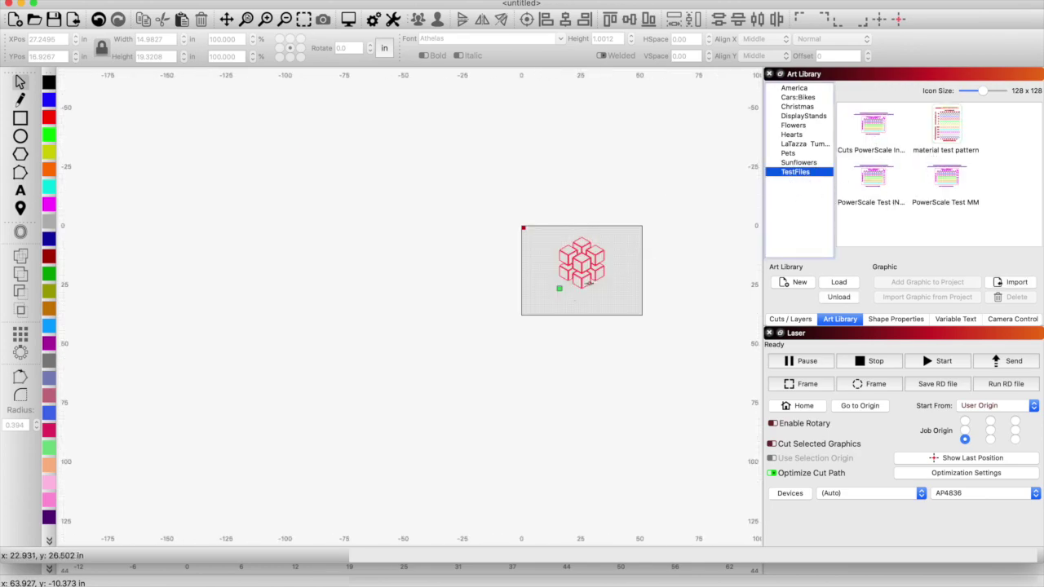
pyautogui.moveTo(874, 180); pyautogui.dragTo(625, 291)
pyautogui.scroll(5, 616, 193)
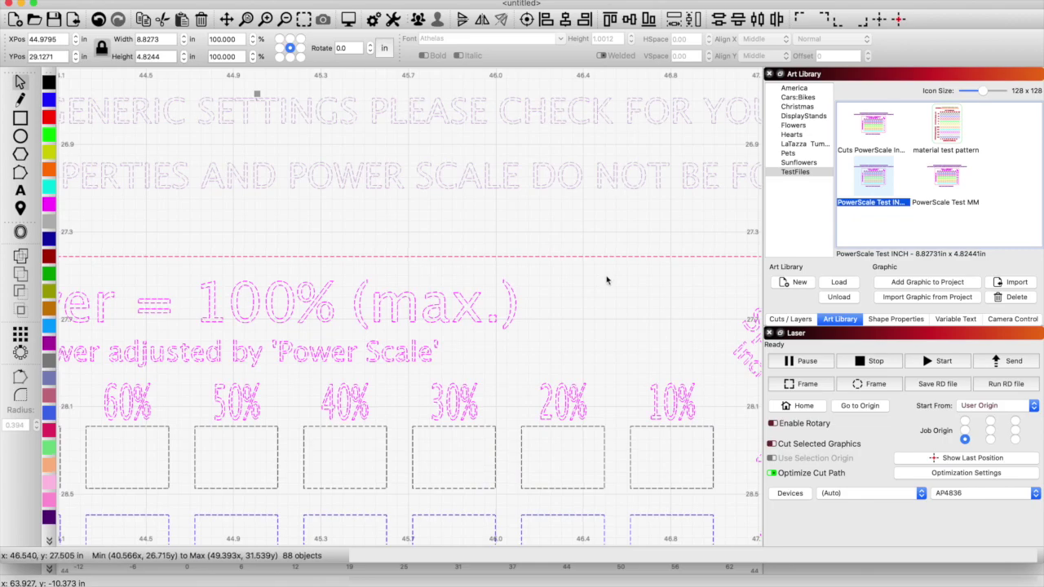
pyautogui.scroll(-3, 617, 192)
pyautogui.click(320, 377)
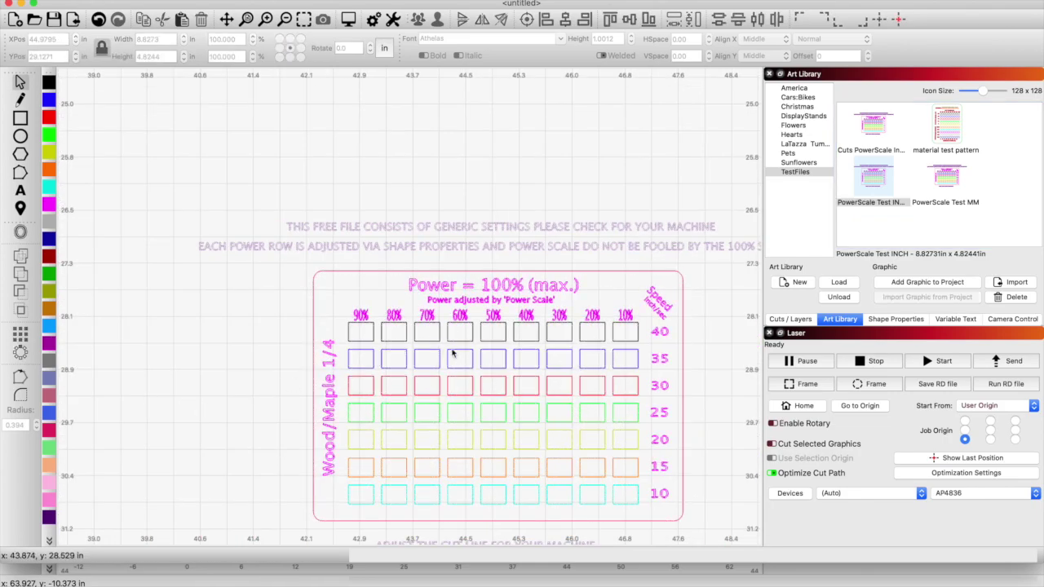
pyautogui.click(889, 323)
pyautogui.click(625, 339)
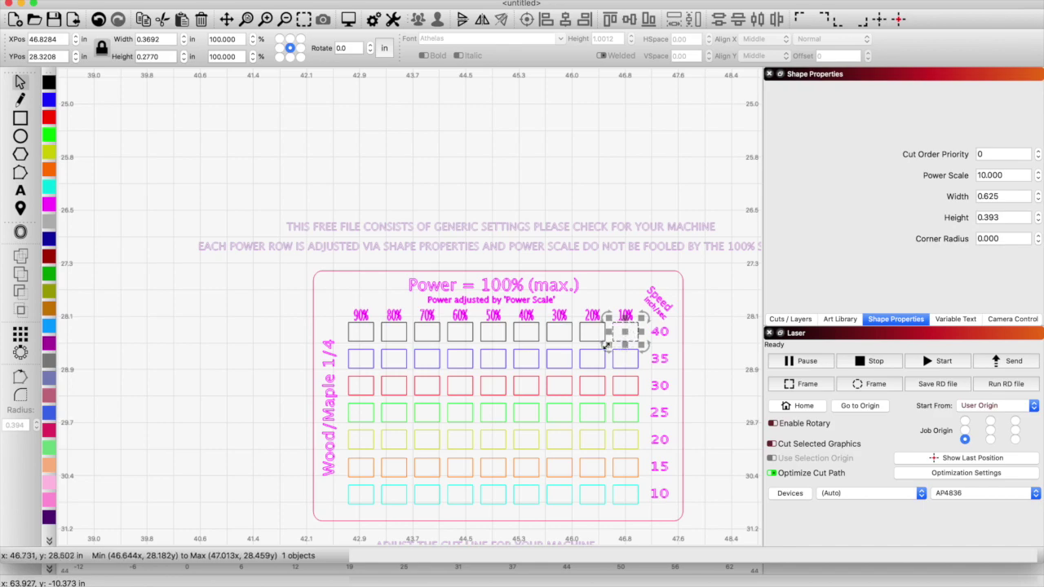
pyautogui.click(592, 335)
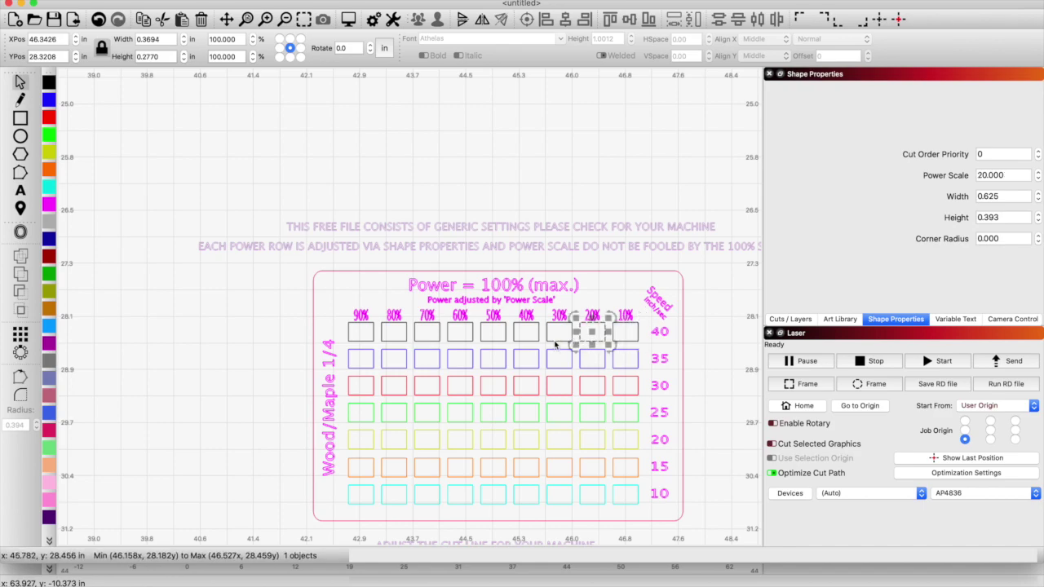
pyautogui.click(560, 336)
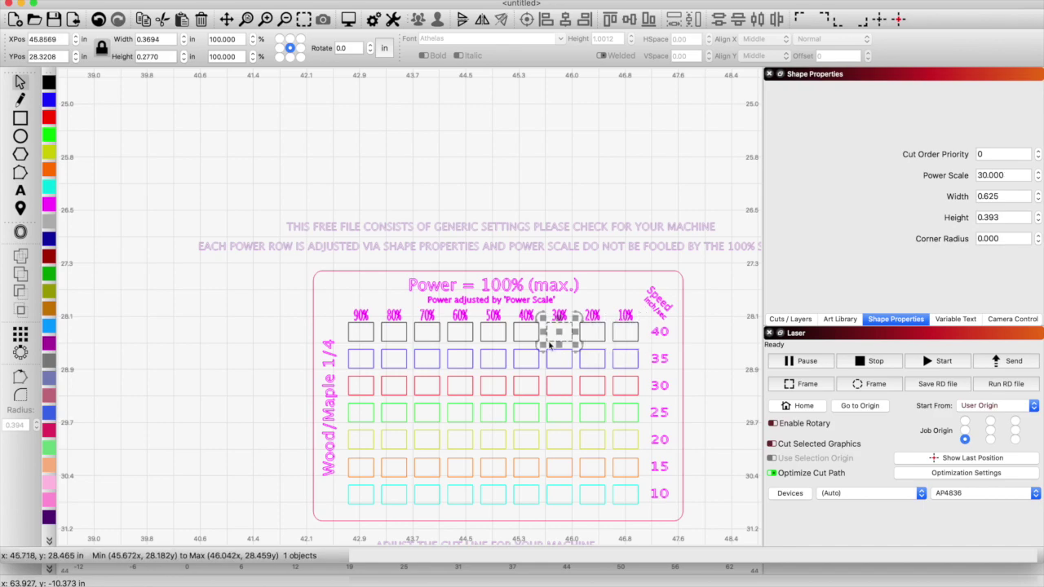
pyautogui.click(371, 342)
pyautogui.click(371, 342)
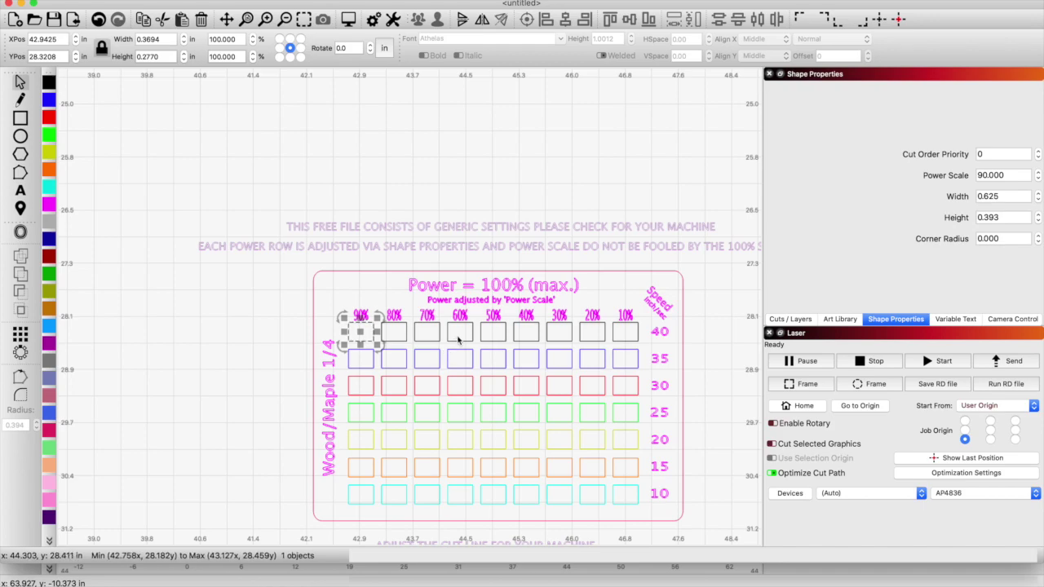
pyautogui.scroll(-3, 448, 351)
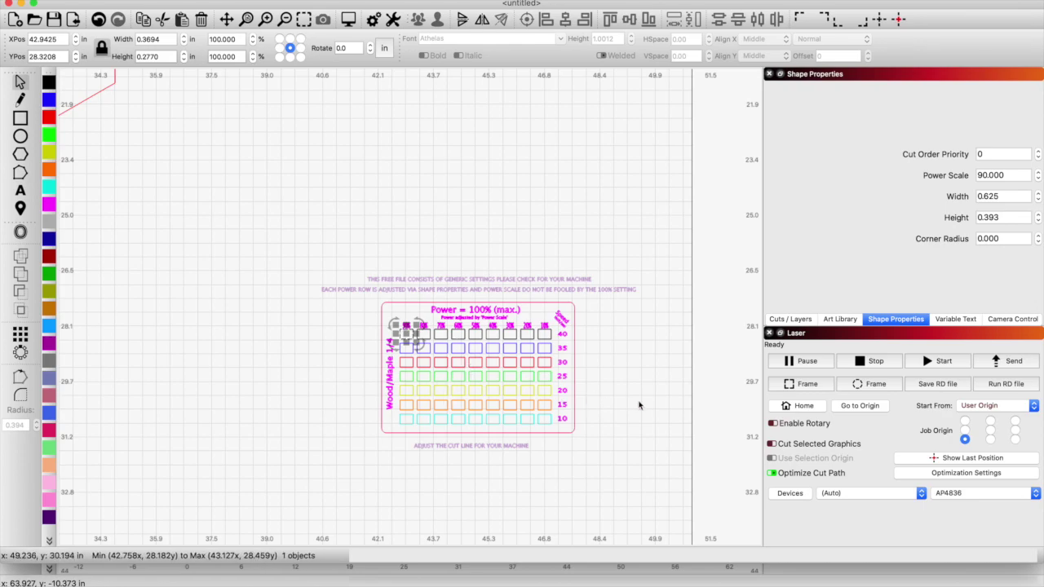
# Zoom out to show both cubes and the test grid, then preview the job
pyautogui.scroll(2, 632, 401)
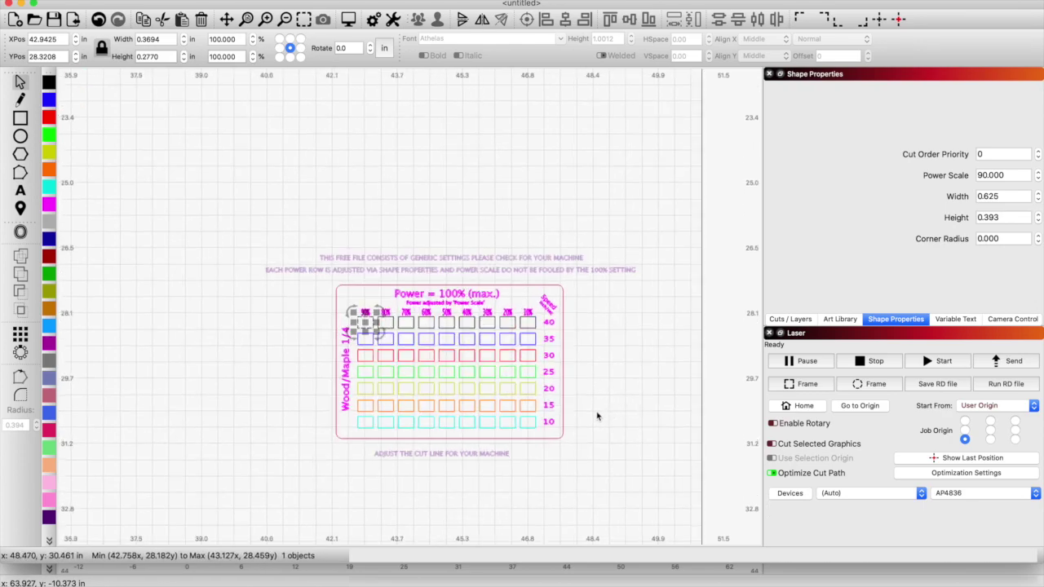
pyautogui.scroll(-4, 382, 369)
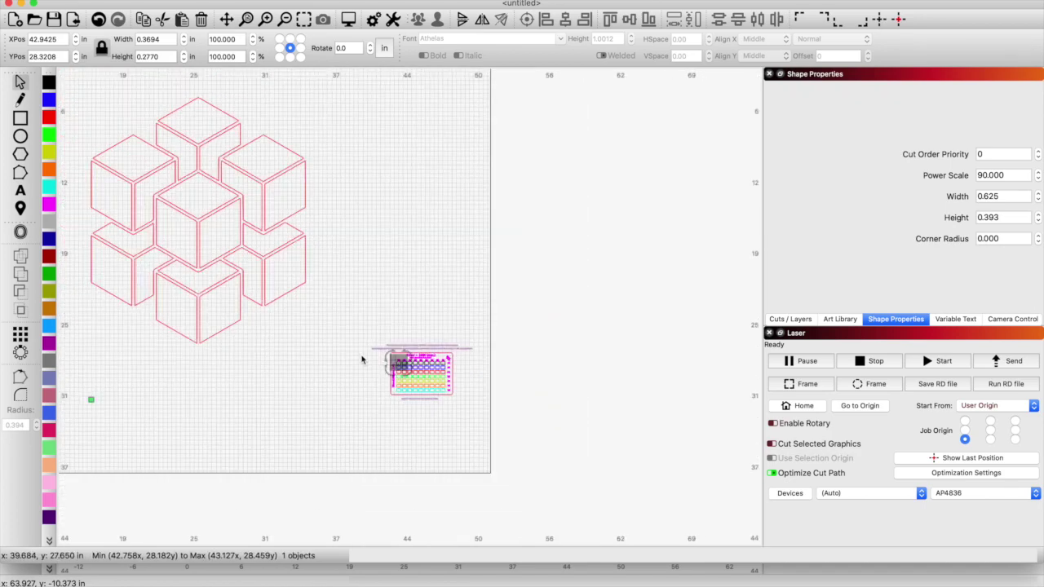
pyautogui.click(346, 22)
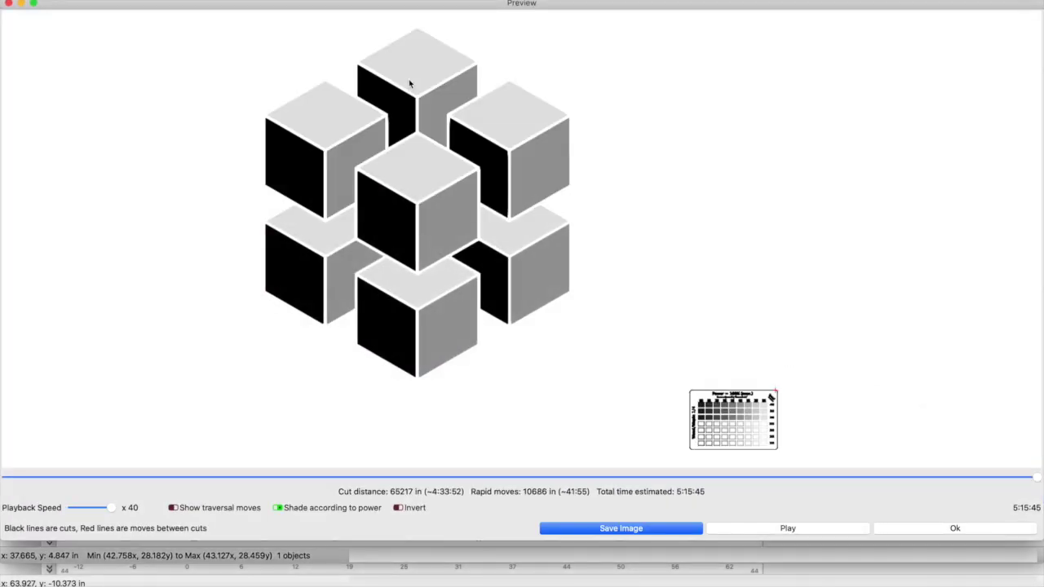